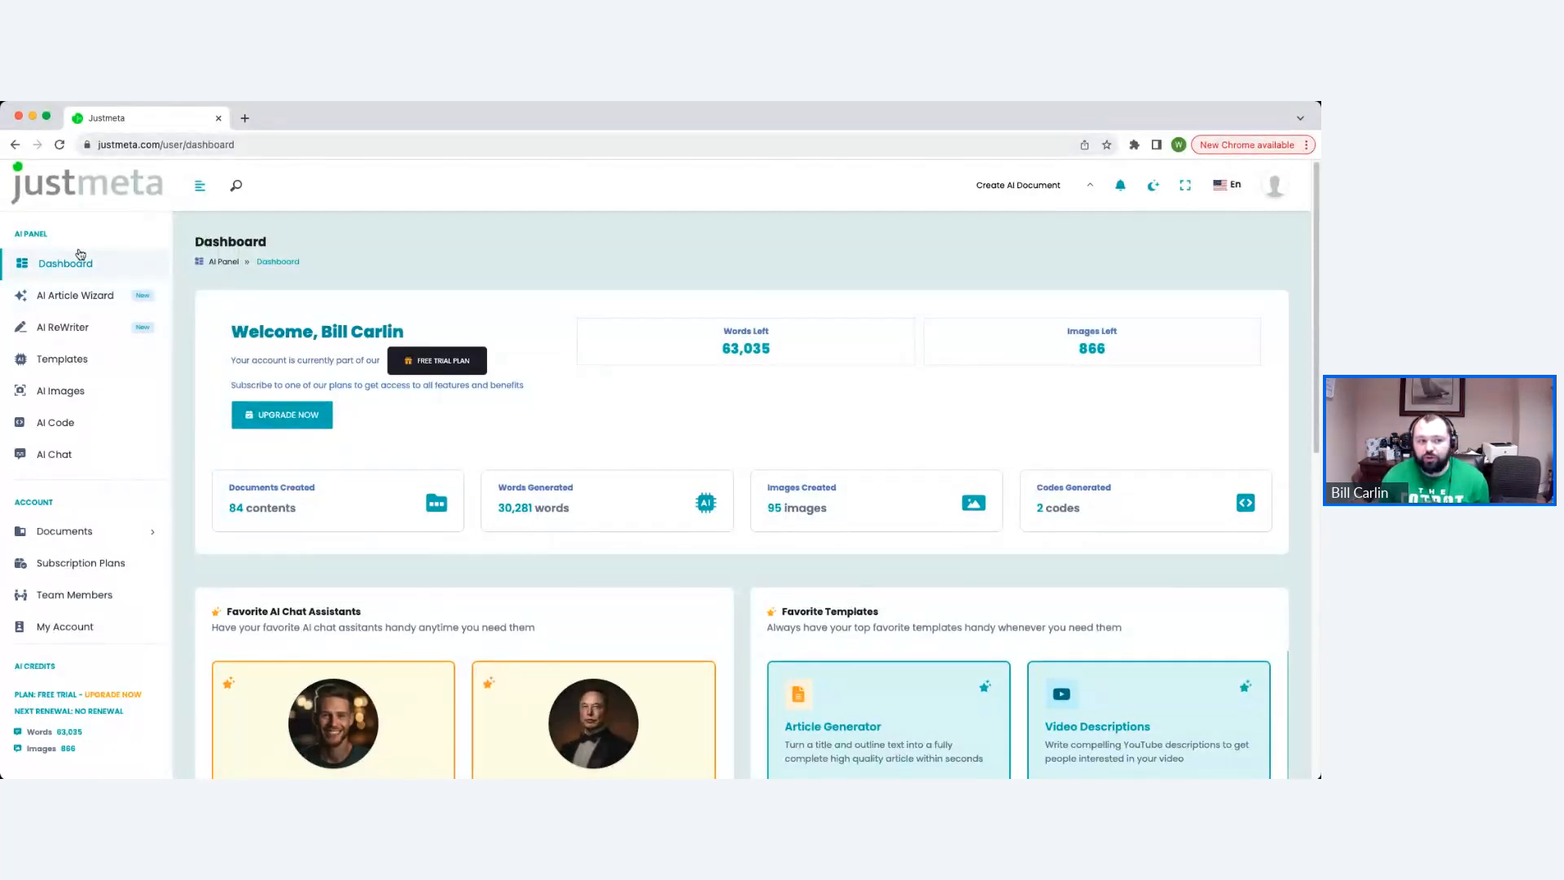
Open the Video Titles template from the Video category of the AI templates
{"action": "left_click", "coordinate": [74, 357]}
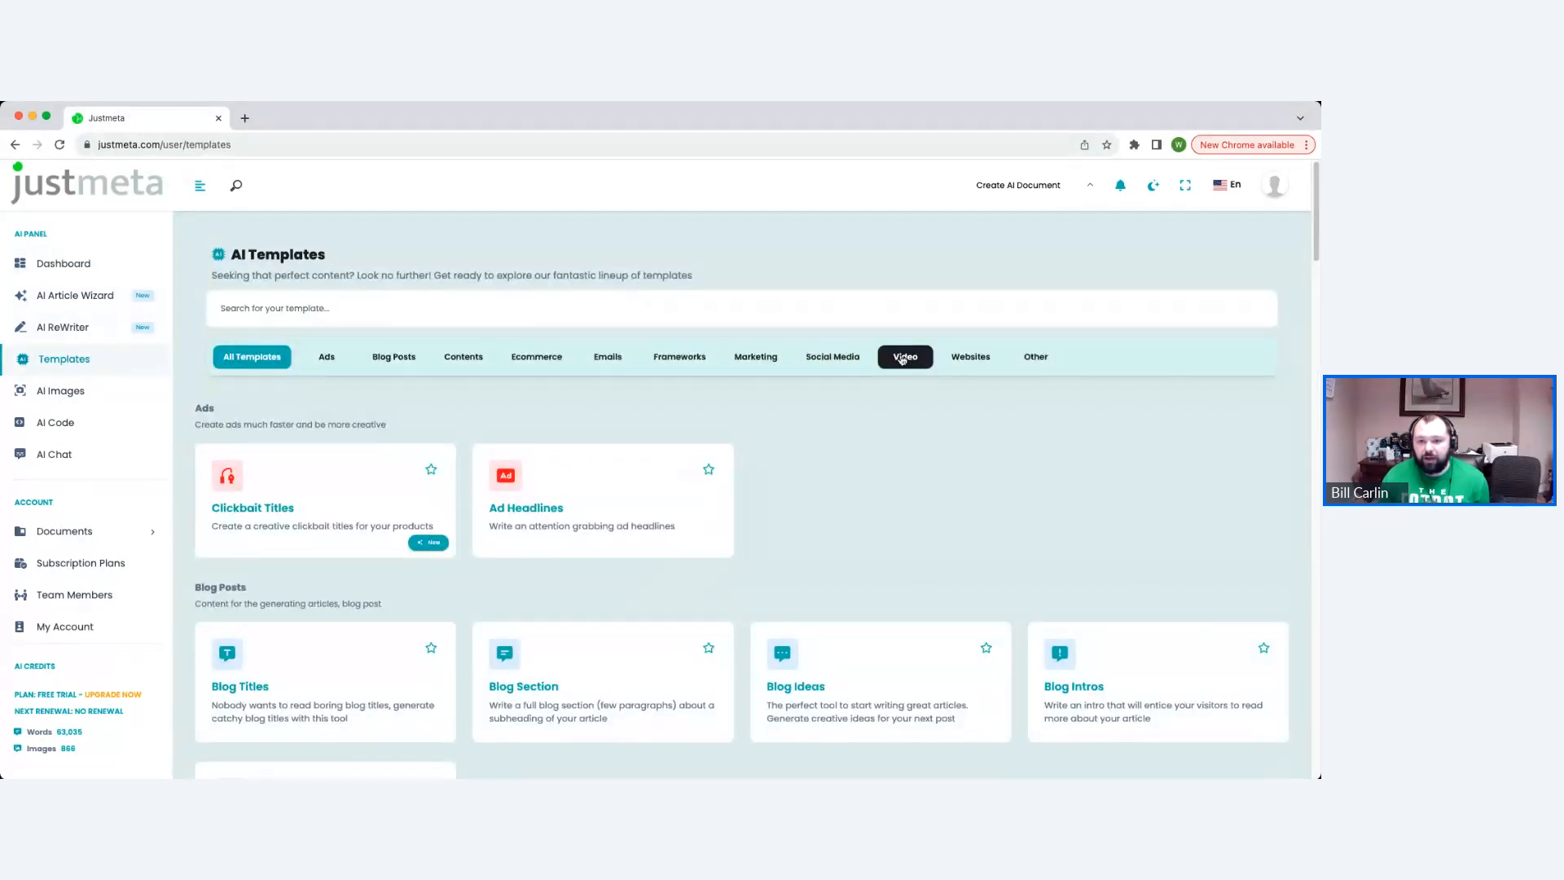
{"action": "scroll", "coordinate": [918, 513], "scroll_direction": "down", "scroll_amount": 20}
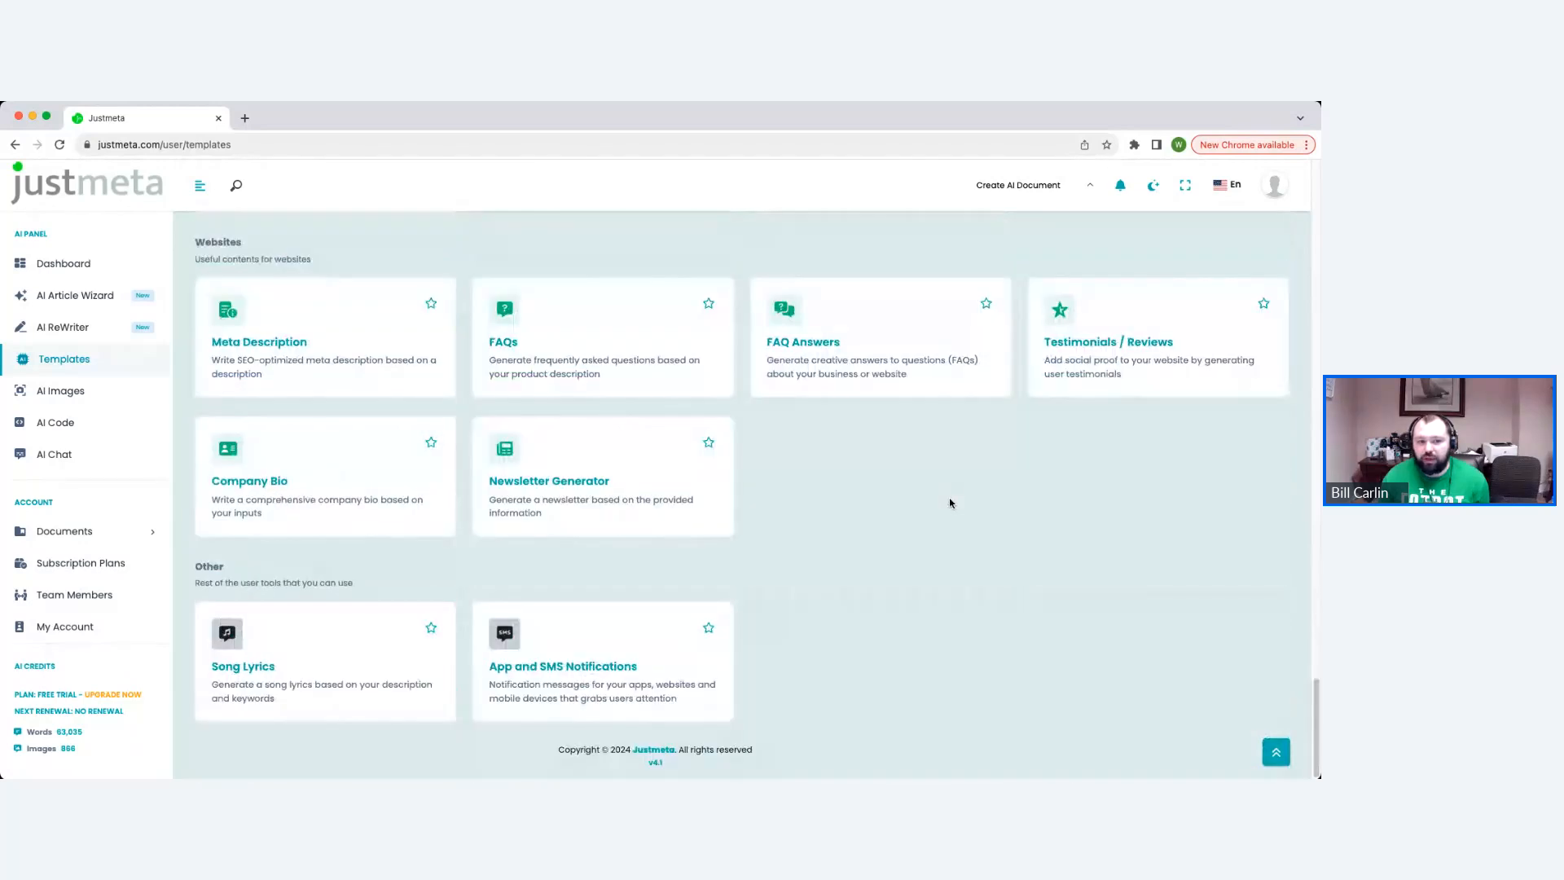
{"action": "scroll", "coordinate": [945, 506], "scroll_direction": "up", "scroll_amount": 10}
{"action": "scroll", "coordinate": [933, 513], "scroll_direction": "down", "scroll_amount": 2}
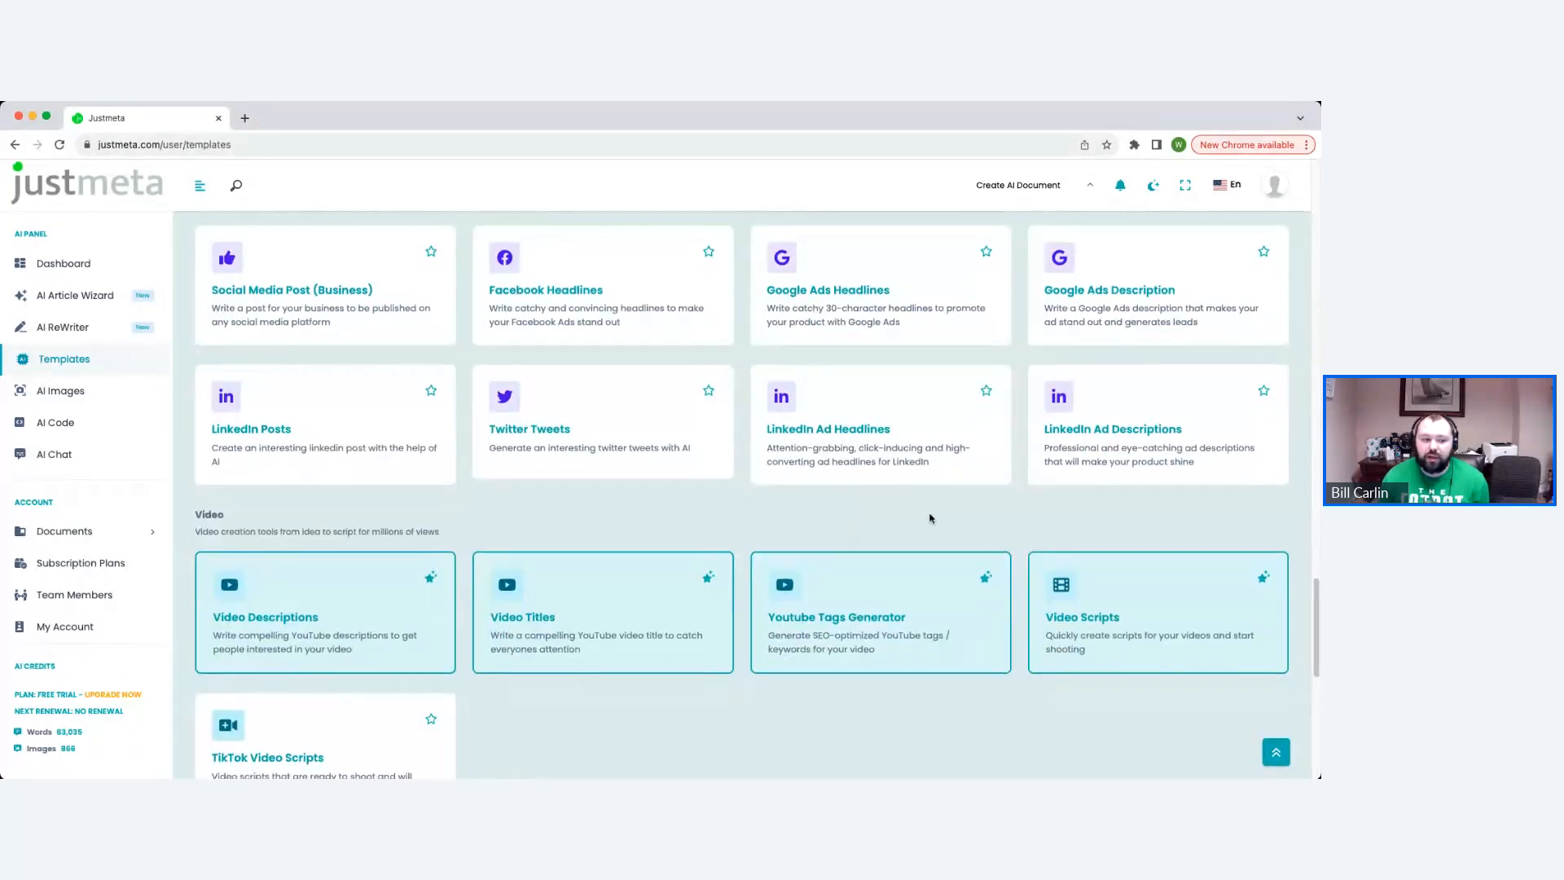
{"action": "scroll", "coordinate": [930, 518], "scroll_direction": "down", "scroll_amount": 2}
{"action": "left_click", "coordinate": [538, 520]}
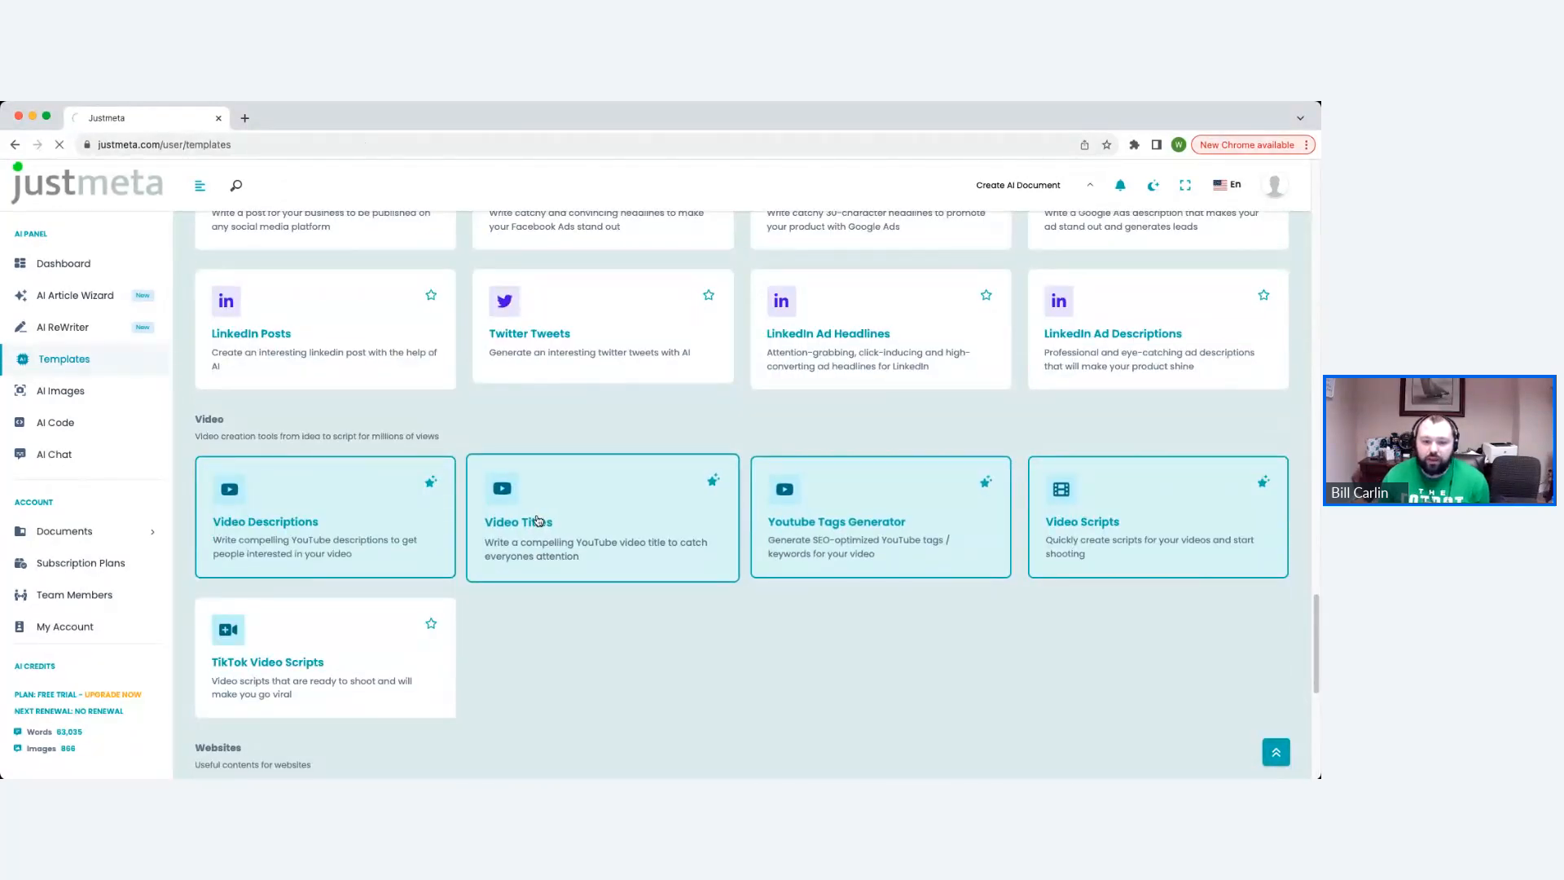
Describe the video as "A realtor teaching prospective clients about interests and how they effect your monthly payment"
{"action": "left_click", "coordinate": [409, 440]}
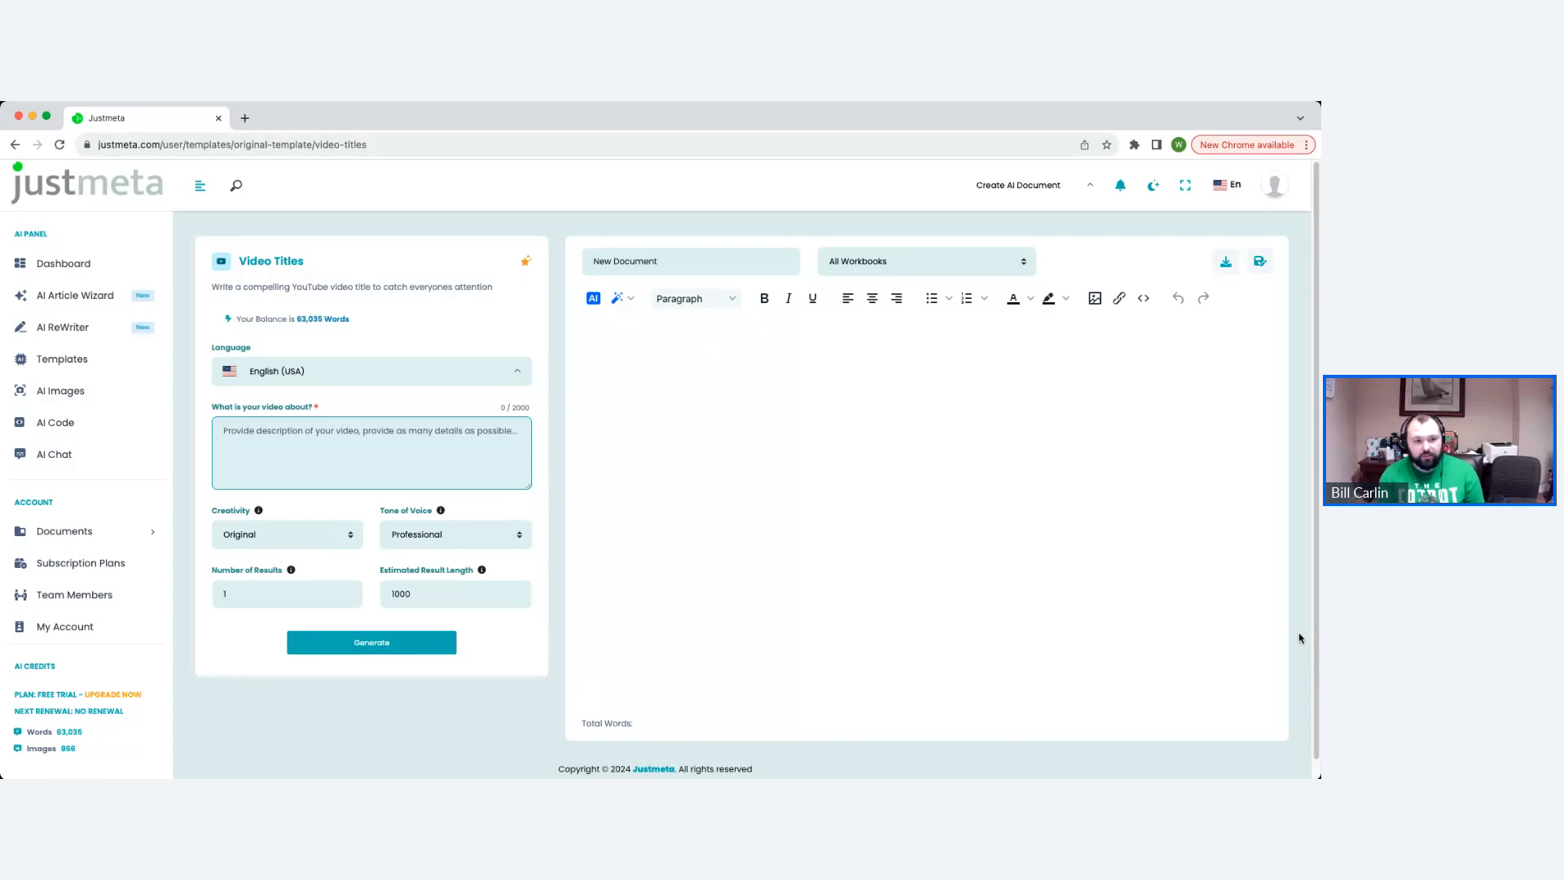
{"action": "type", "text": "A realtor"}
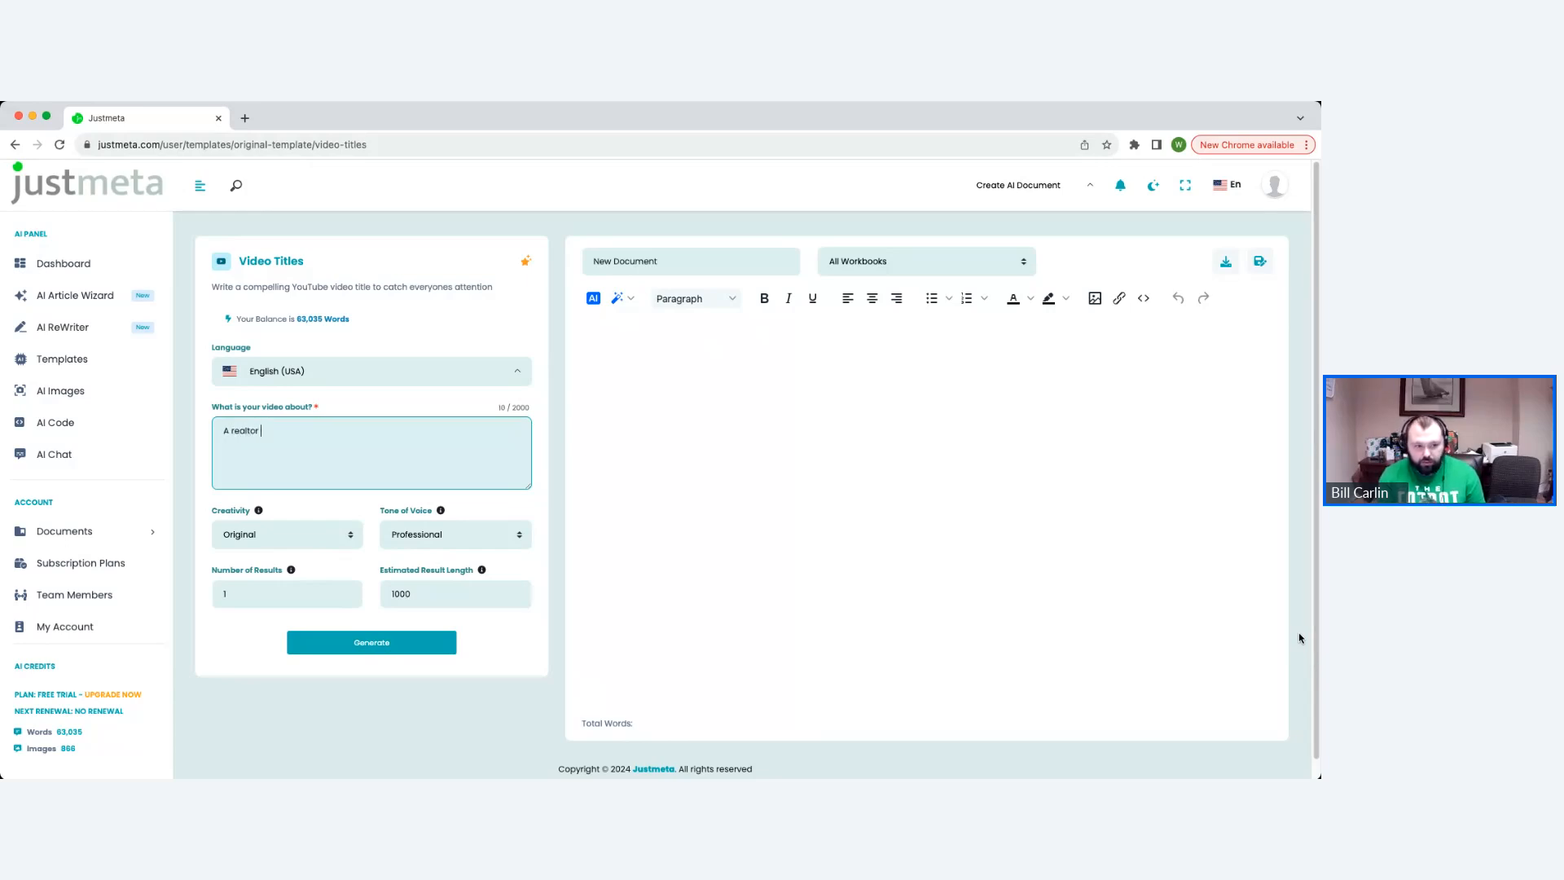
{"action": "type", "text": " teaching prospective"}
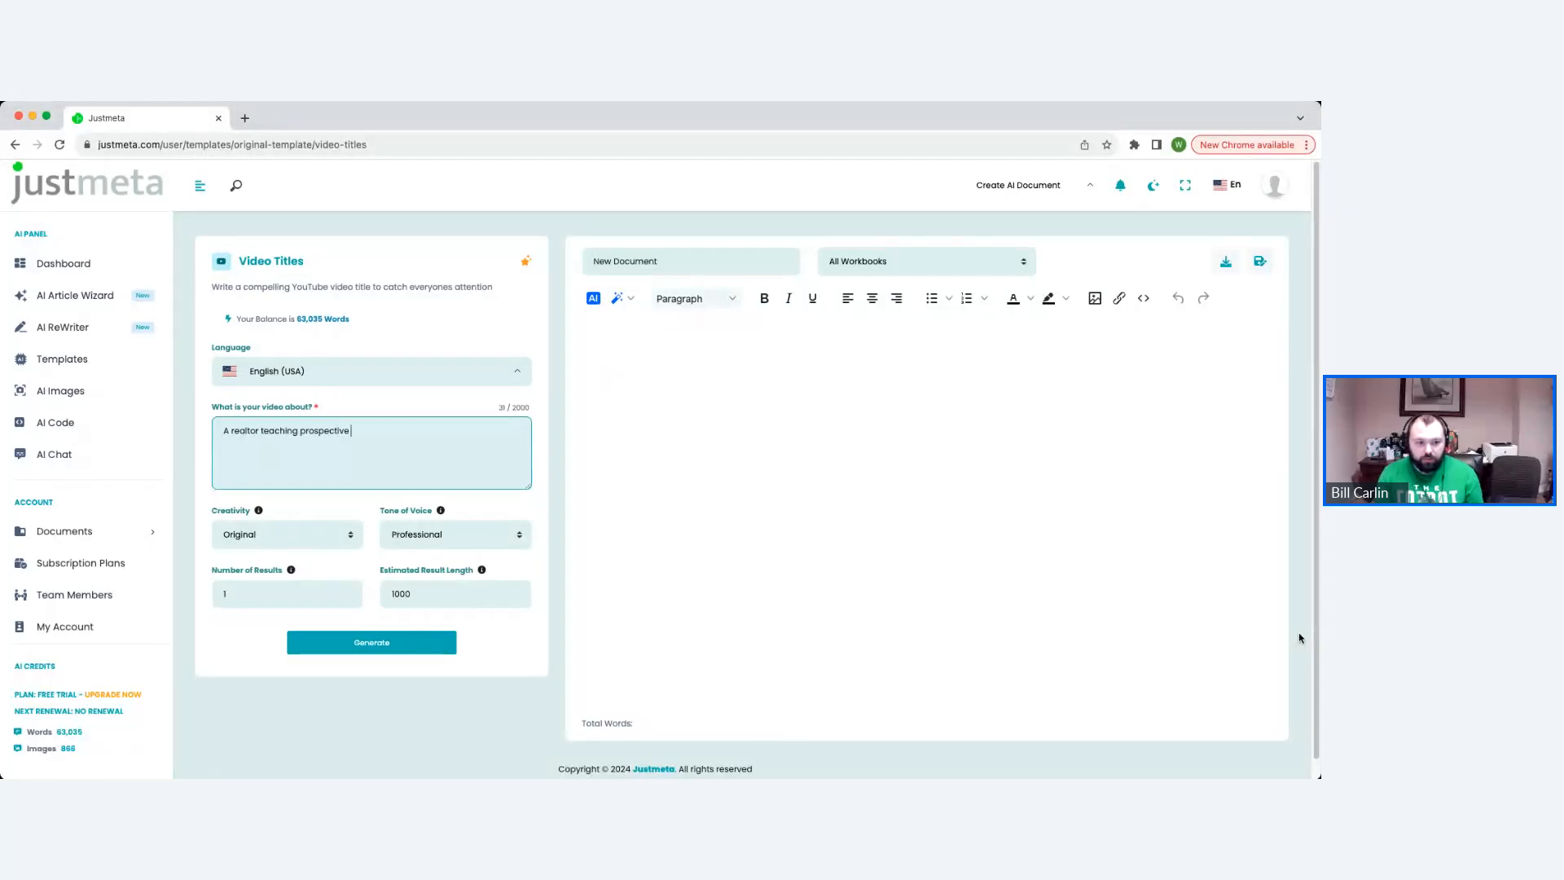
{"action": "type", "text": "ab"}
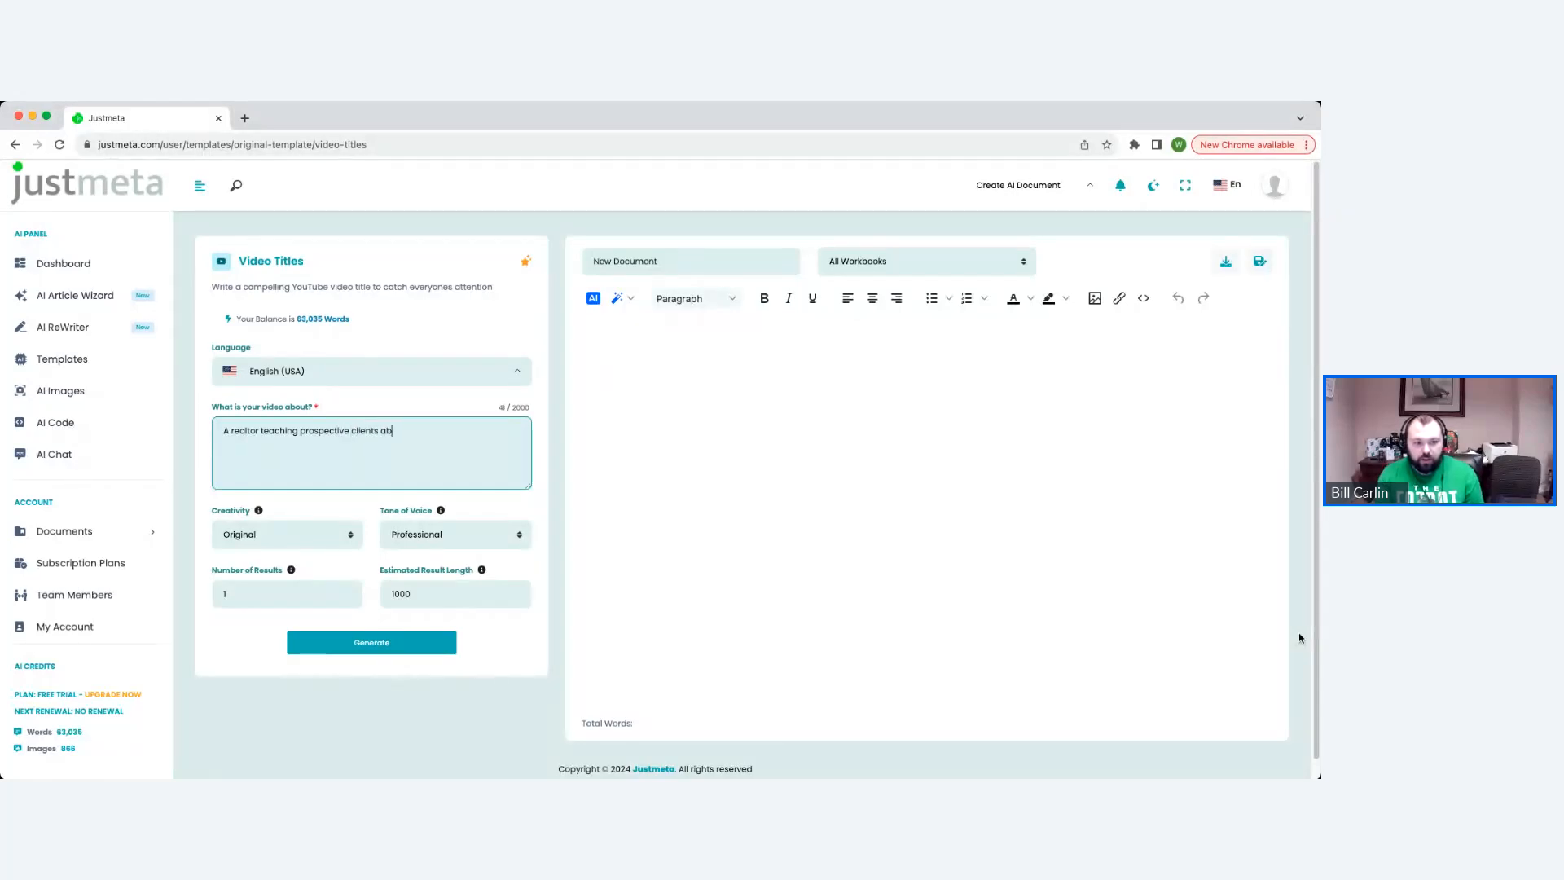
{"action": "type", "text": "out interest"}
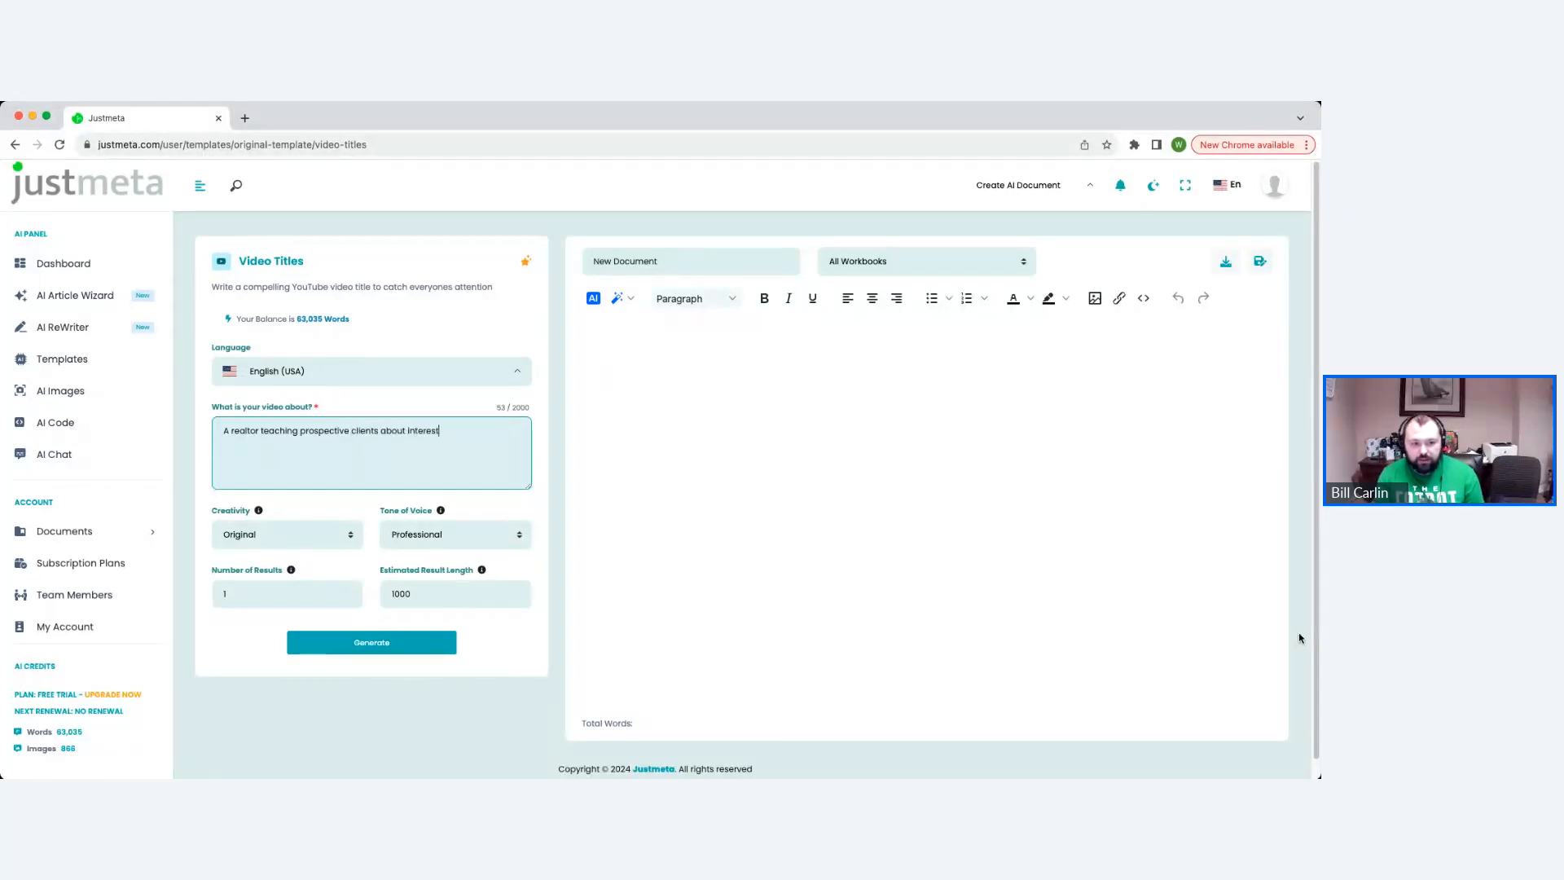
{"action": "type", "text": "s and how they effect your monthly payment"}
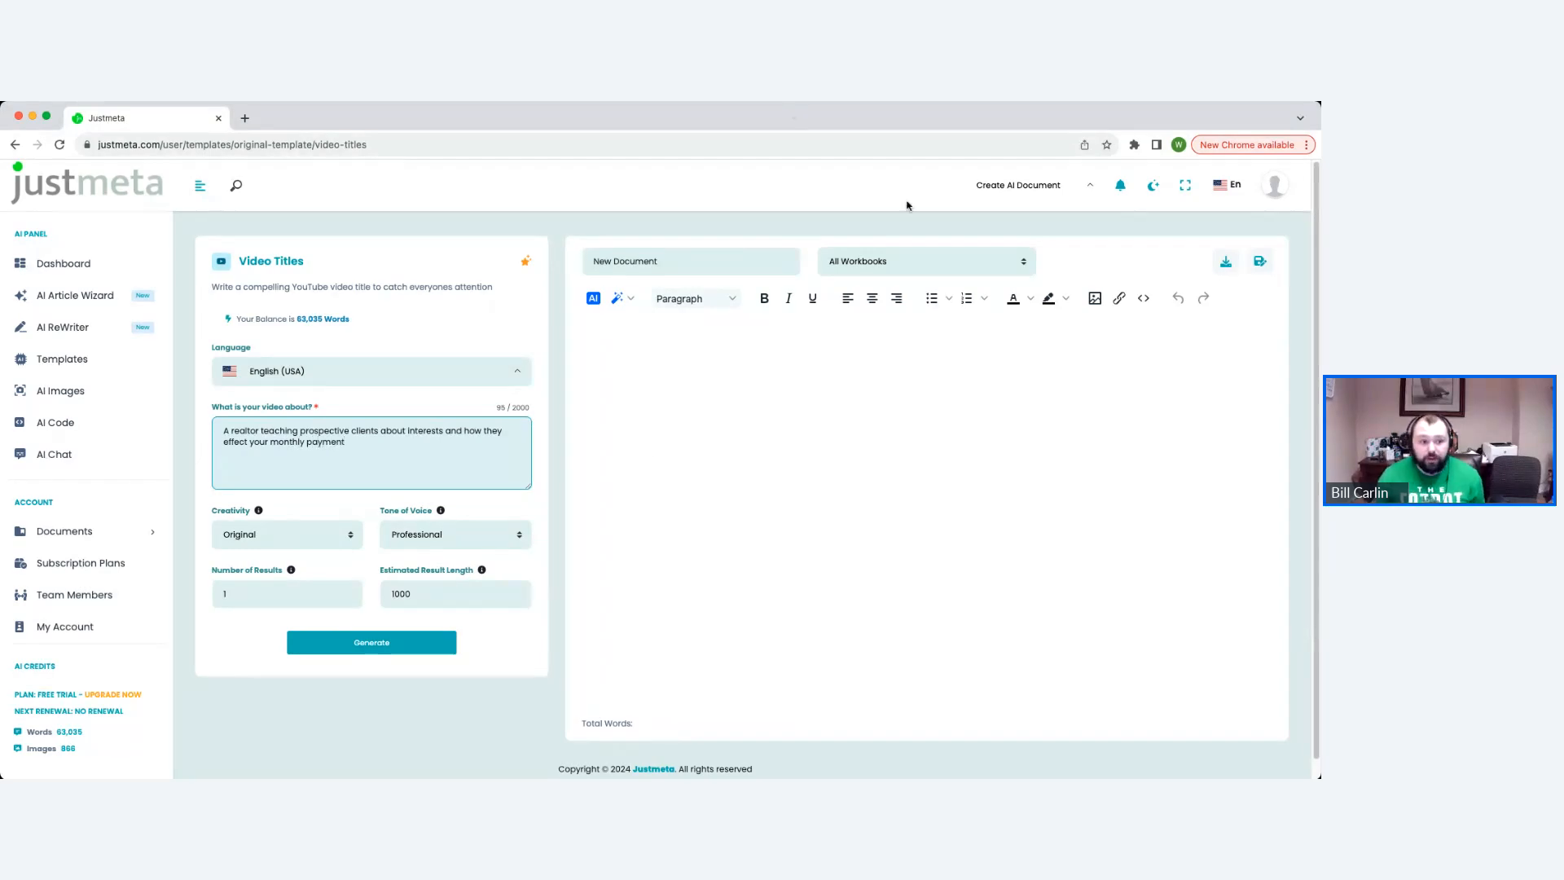
Generate three video titles from the description with Original creativity and a Professional tone of voice
{"action": "left_click", "coordinate": [277, 538]}
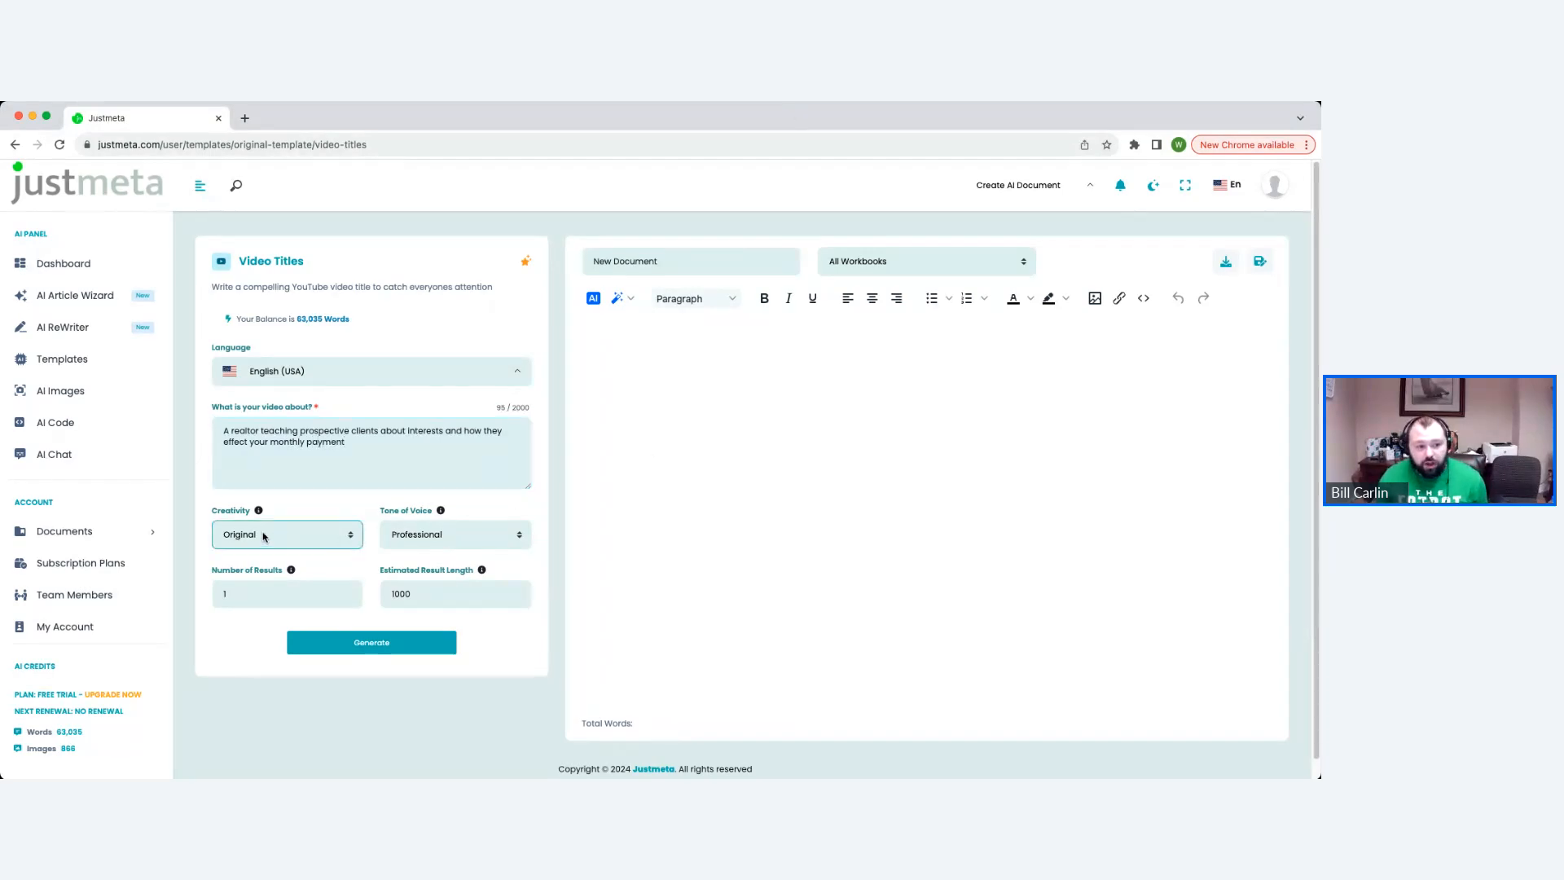
{"action": "left_click", "coordinate": [501, 538]}
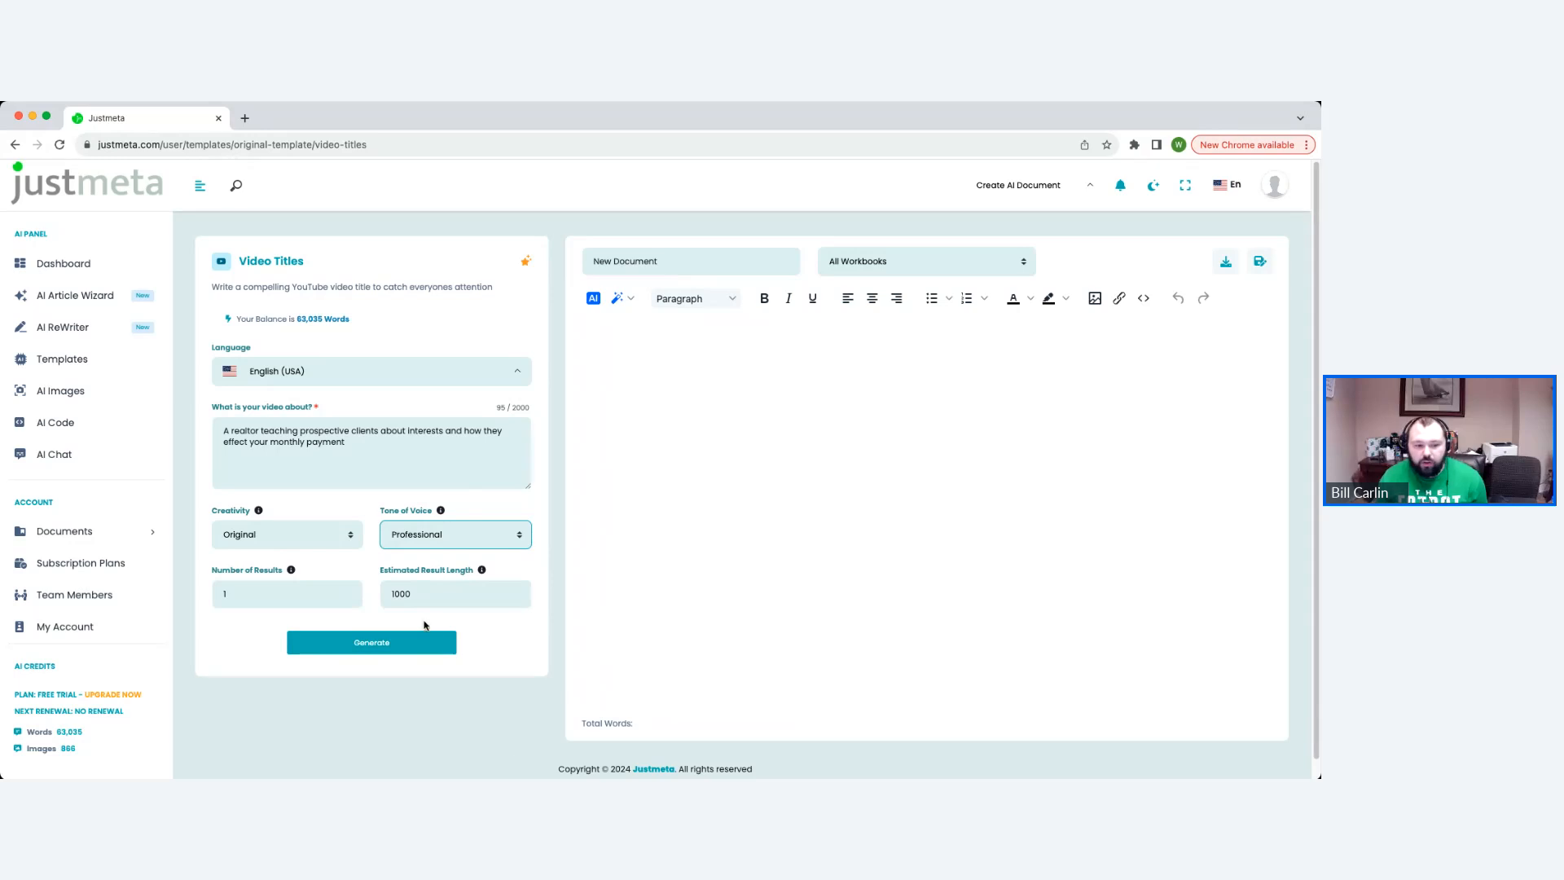
{"action": "left_click", "coordinate": [387, 644]}
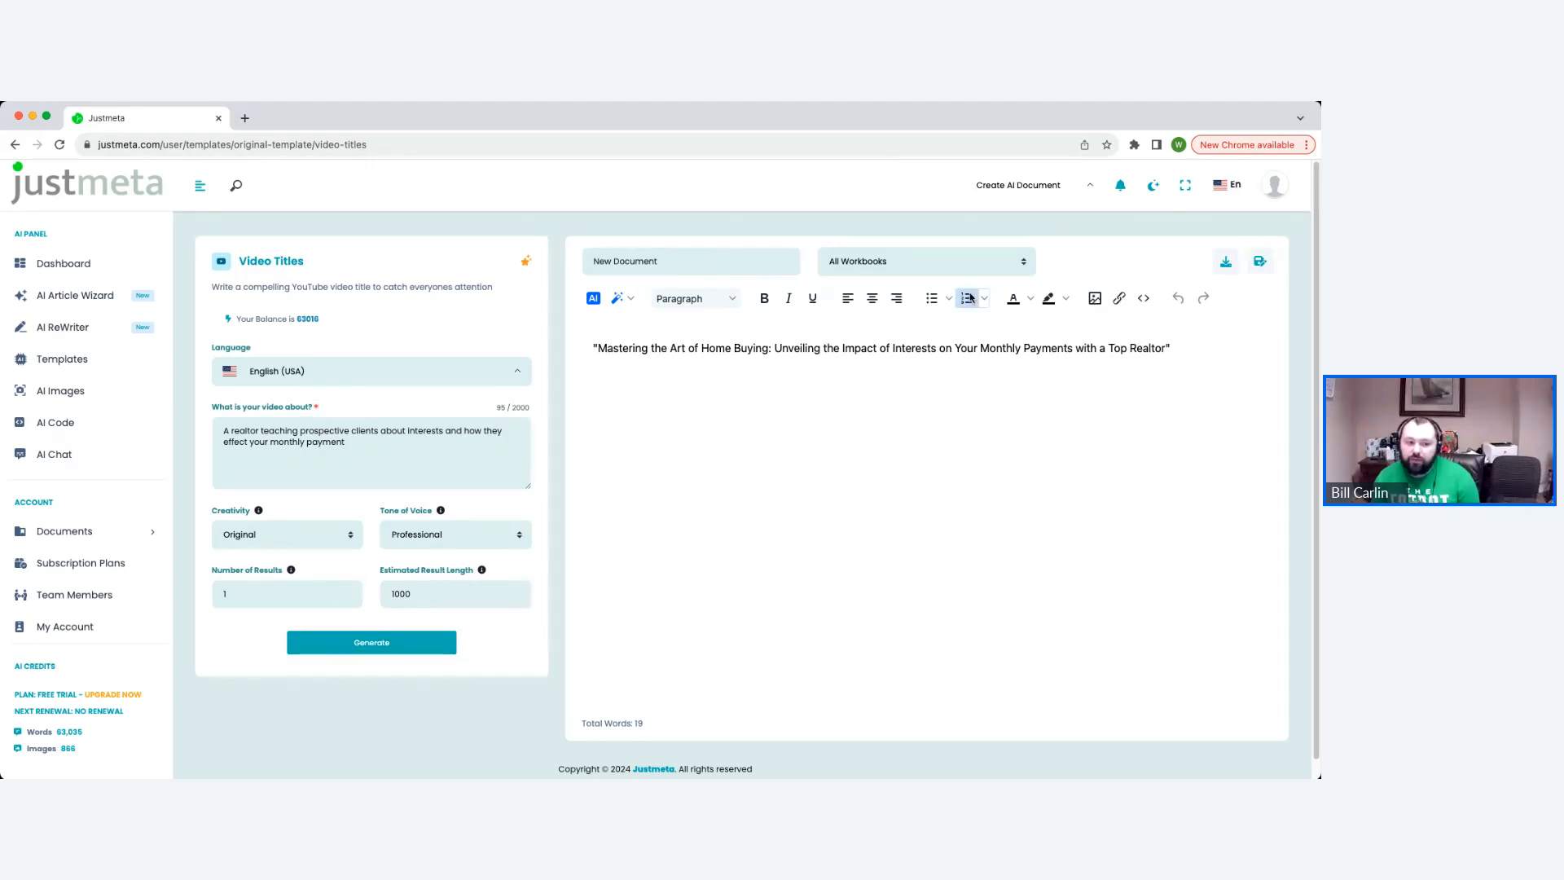
{"action": "left_click", "coordinate": [337, 643]}
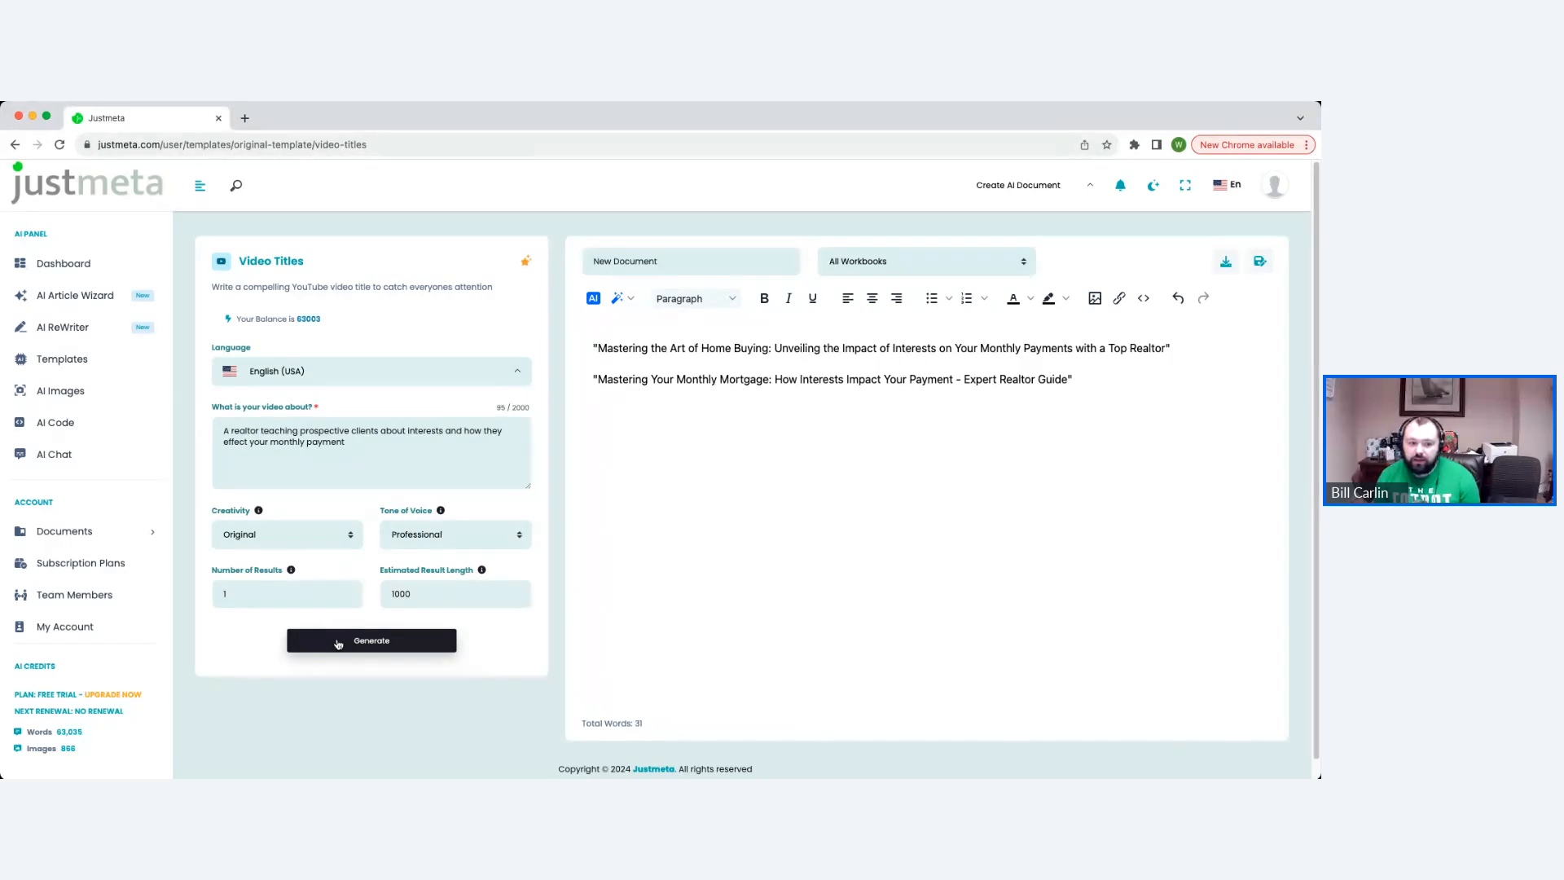
{"action": "left_click", "coordinate": [338, 644]}
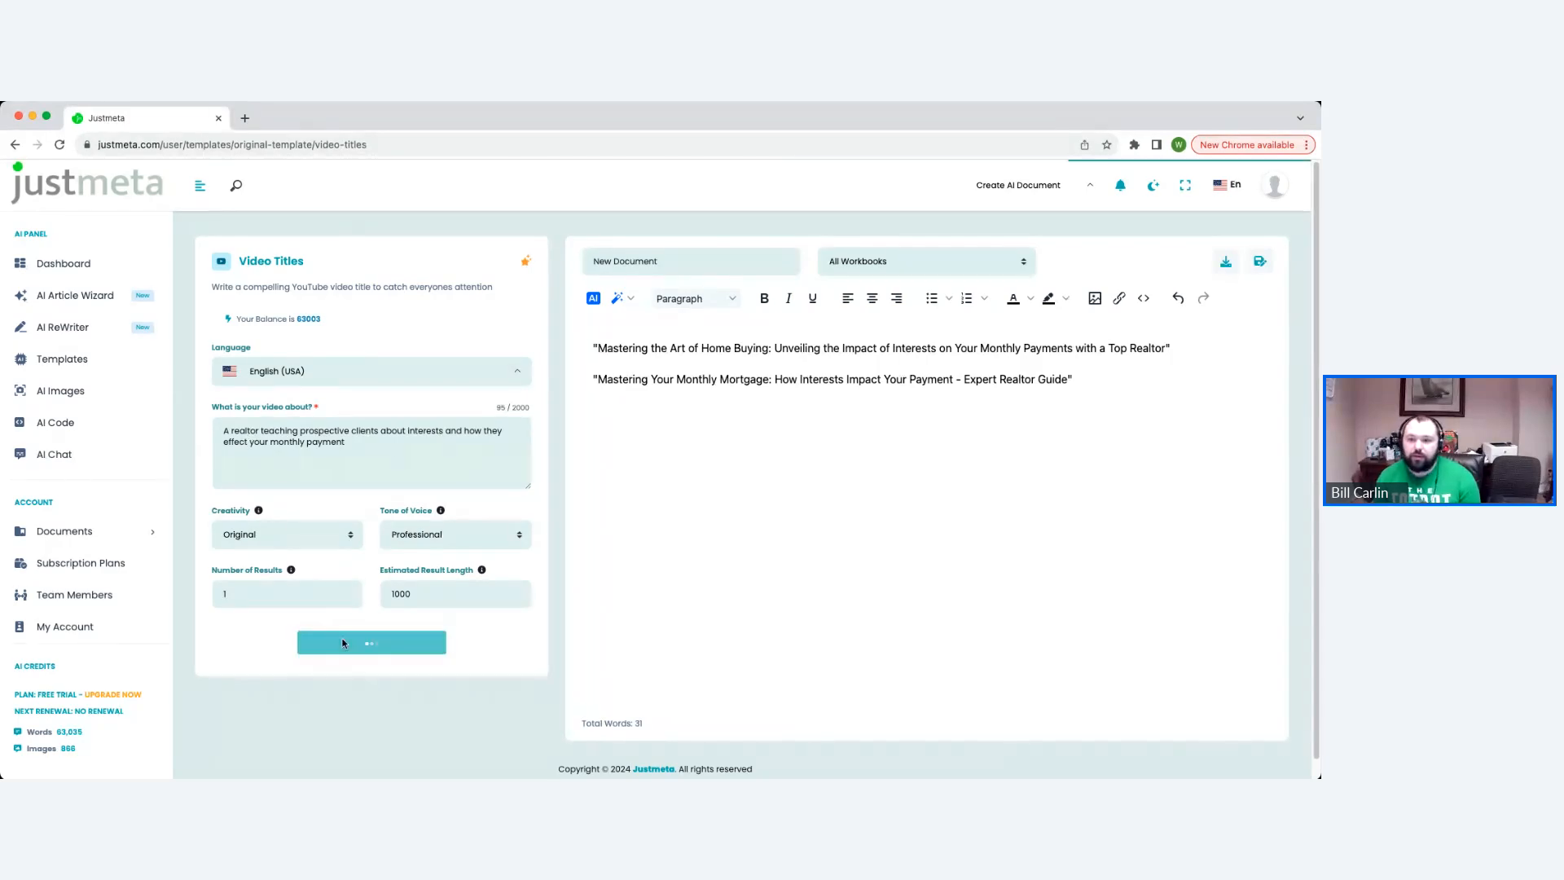
{"action": "left_click", "coordinate": [343, 644]}
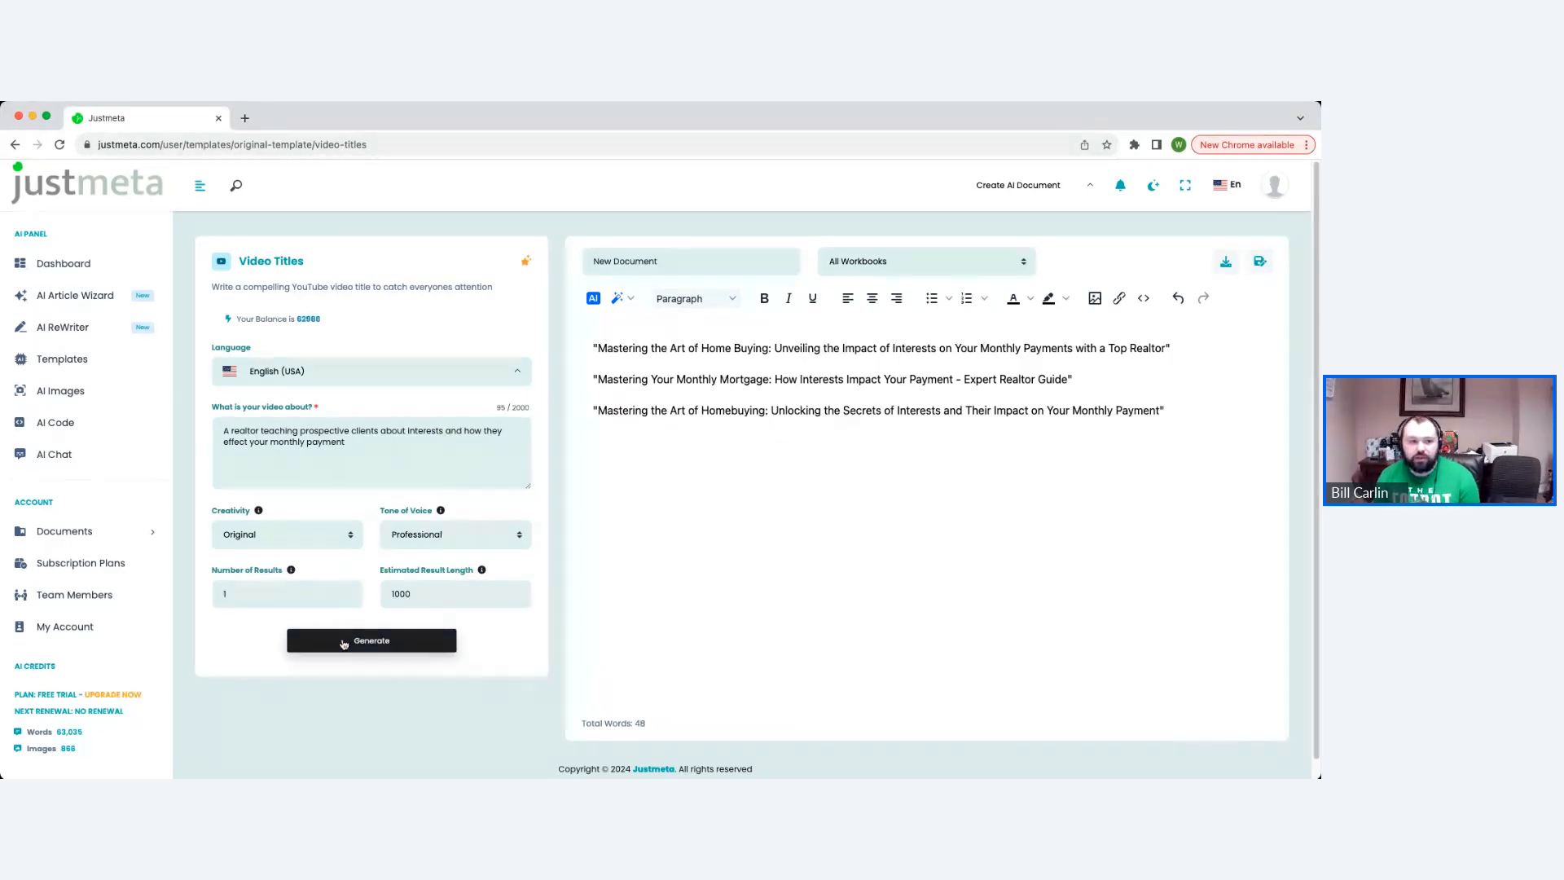
Generate one more title in a Witty tone of voice and another in an Engaging tone
{"action": "left_click", "coordinate": [494, 537]}
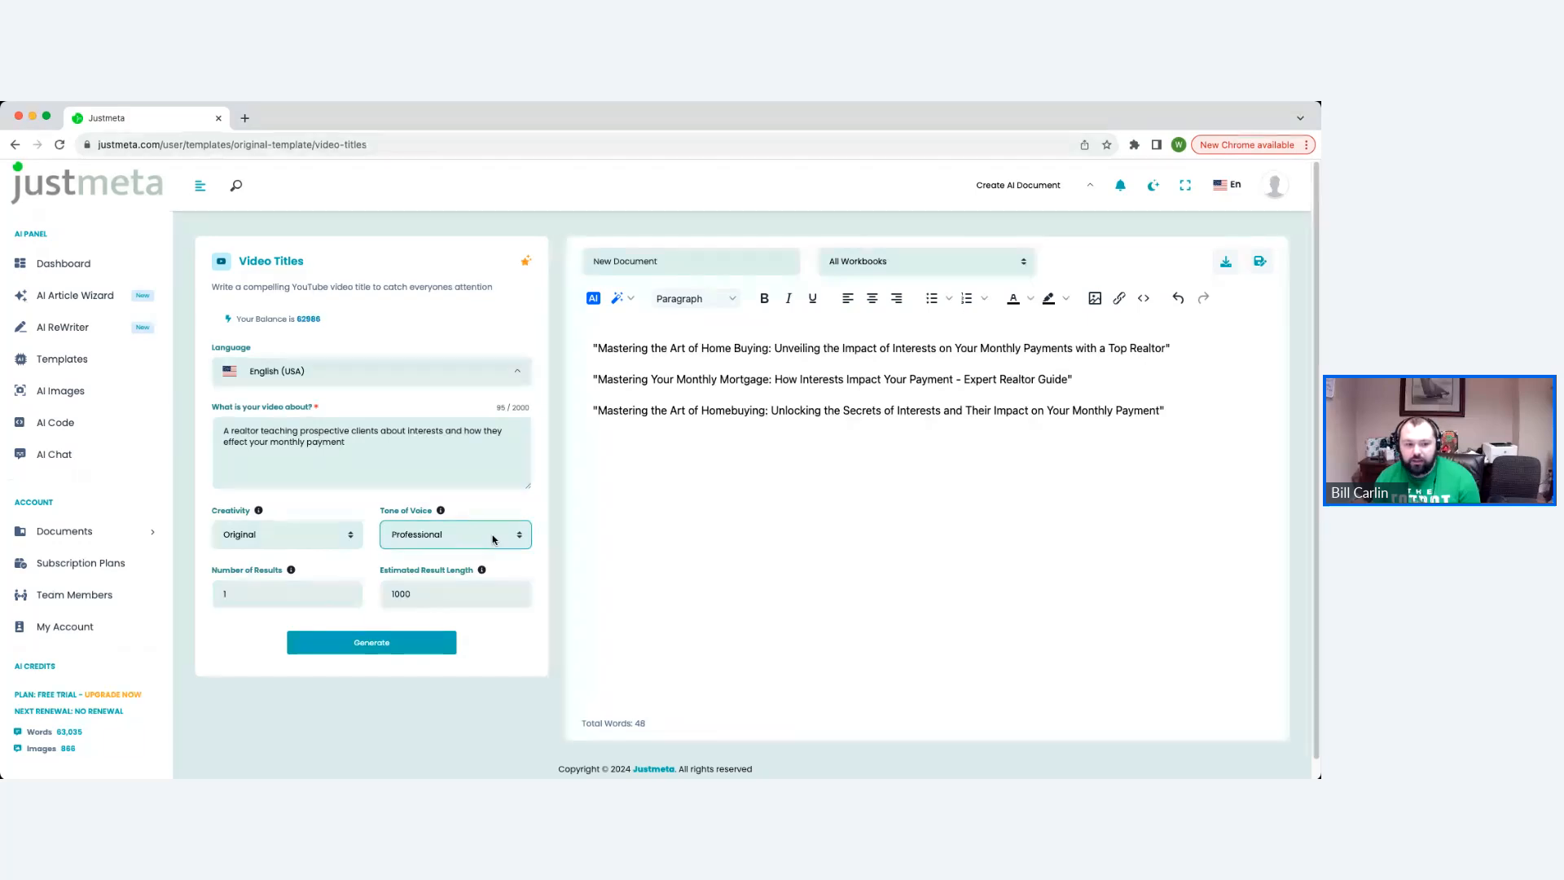
{"action": "left_click", "coordinate": [437, 580]}
{"action": "left_click", "coordinate": [338, 643]}
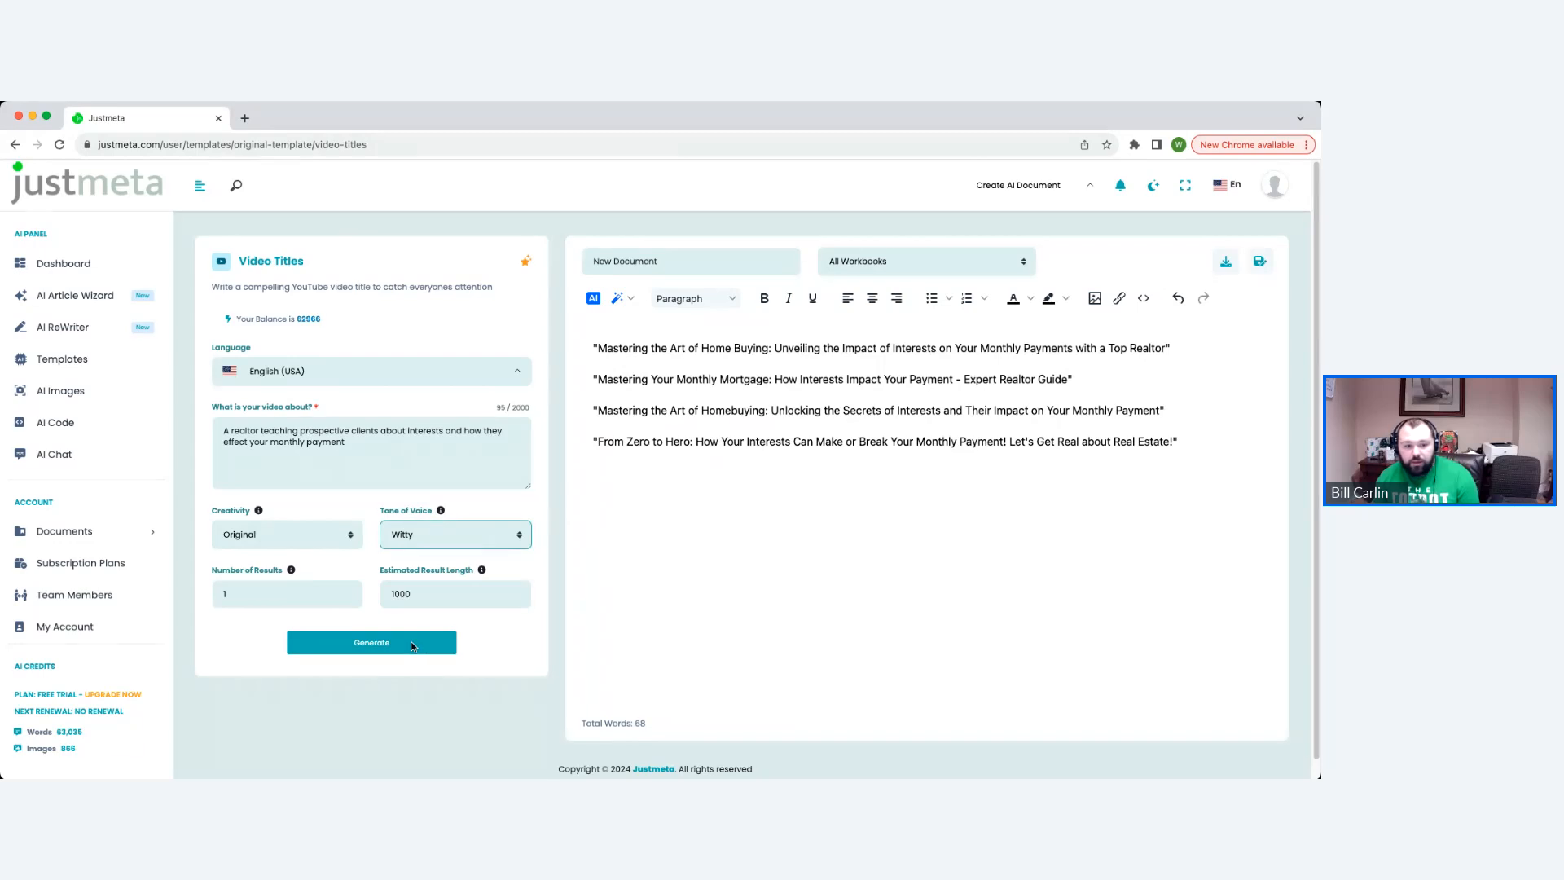
{"action": "left_click", "coordinate": [421, 705]}
{"action": "left_click", "coordinate": [324, 642]}
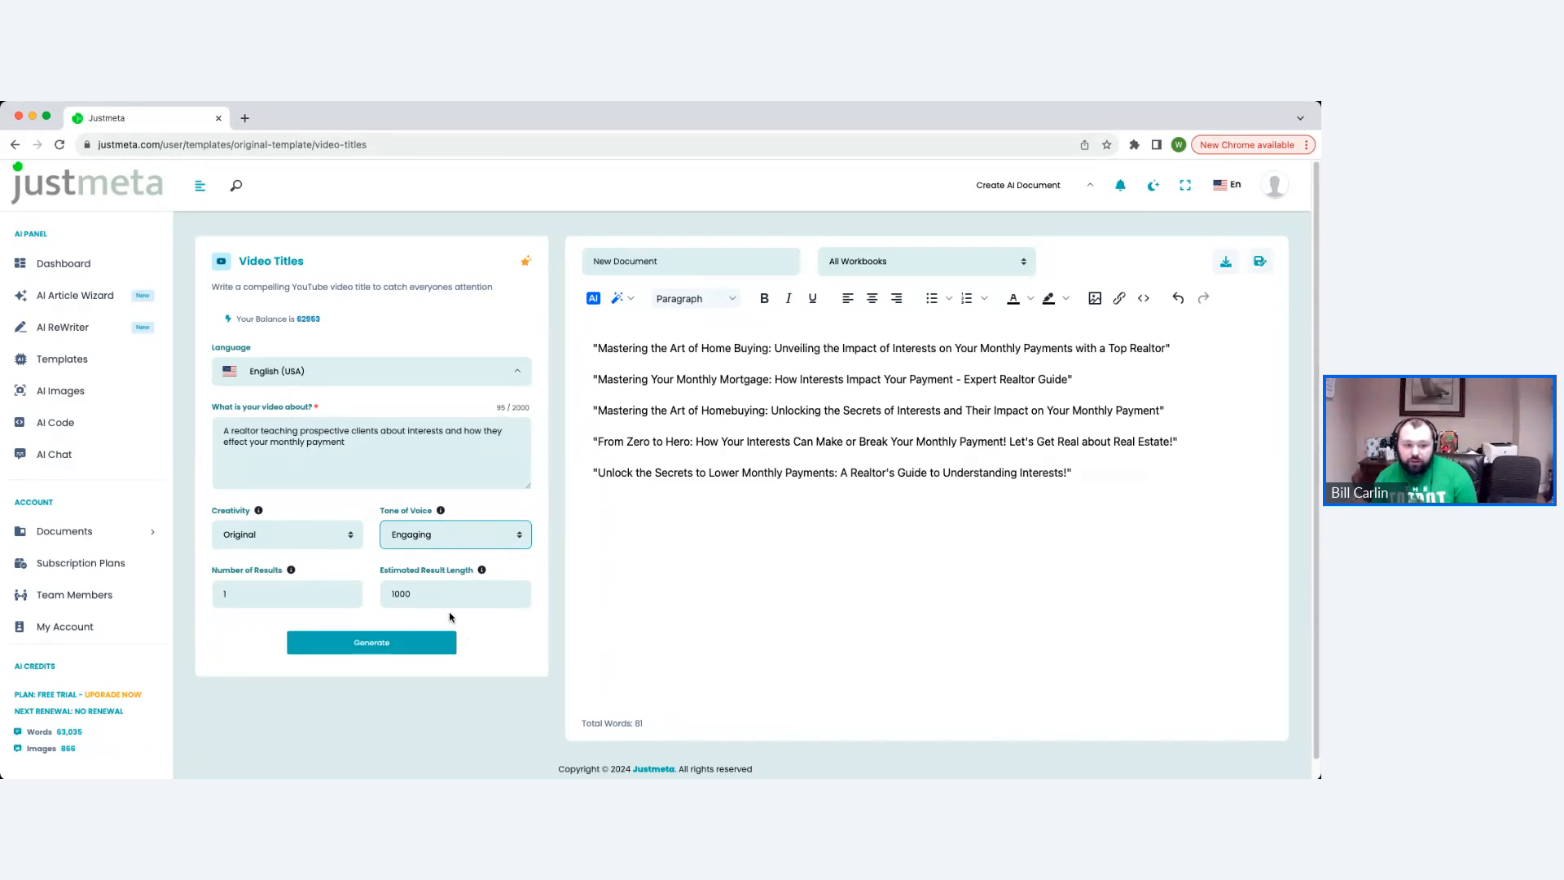
Generate two titles in an Urgent tone of voice, one with Original and one with Creative creativity
{"action": "left_click", "coordinate": [440, 566]}
{"action": "left_click", "coordinate": [366, 638]}
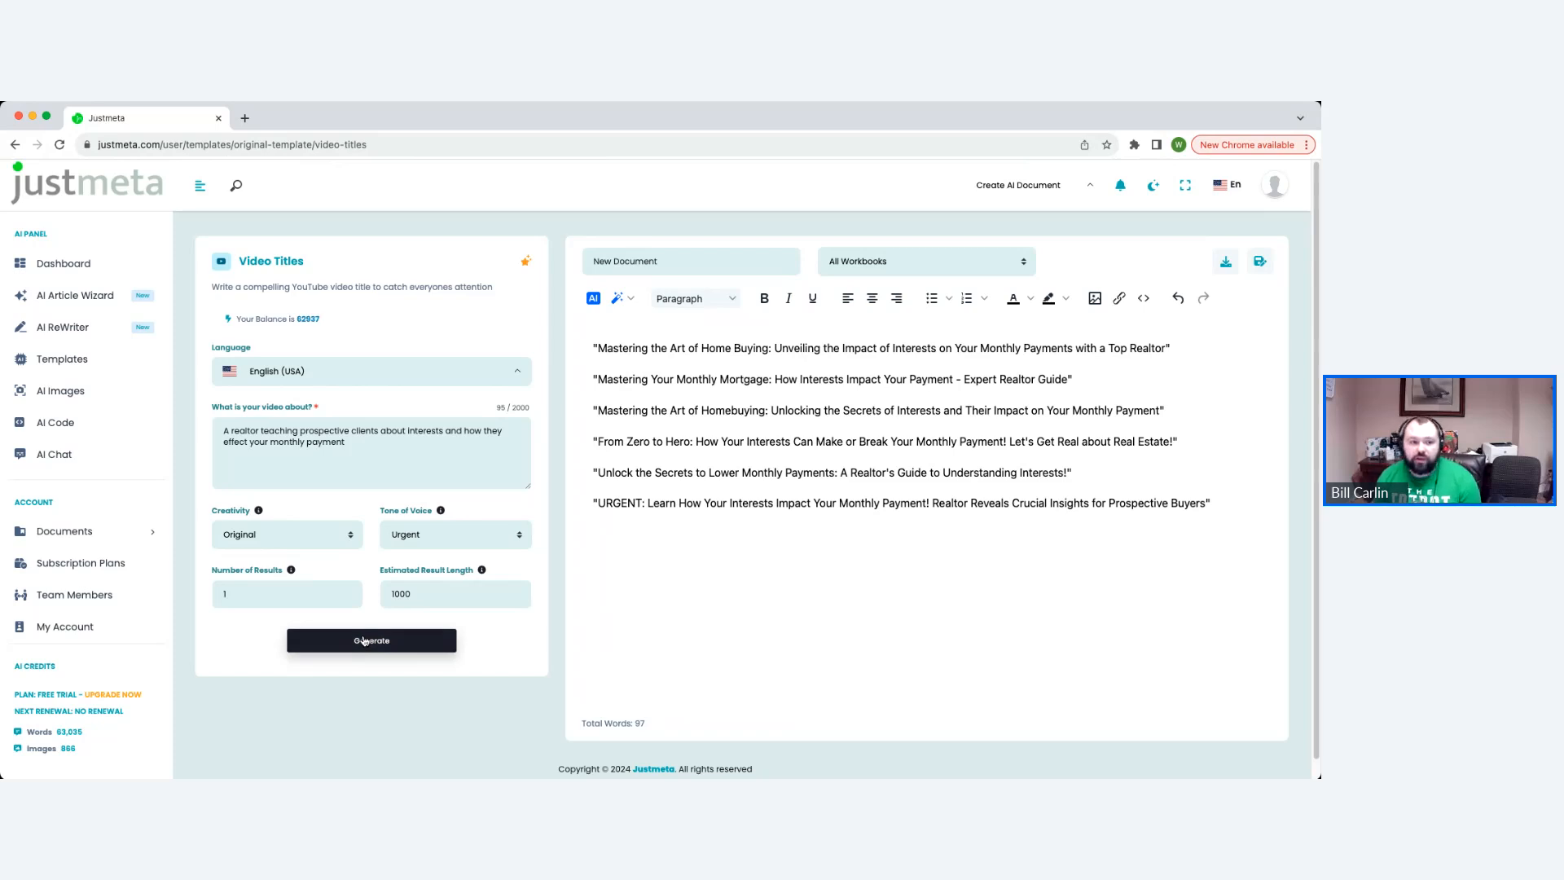
{"action": "left_click", "coordinate": [364, 649]}
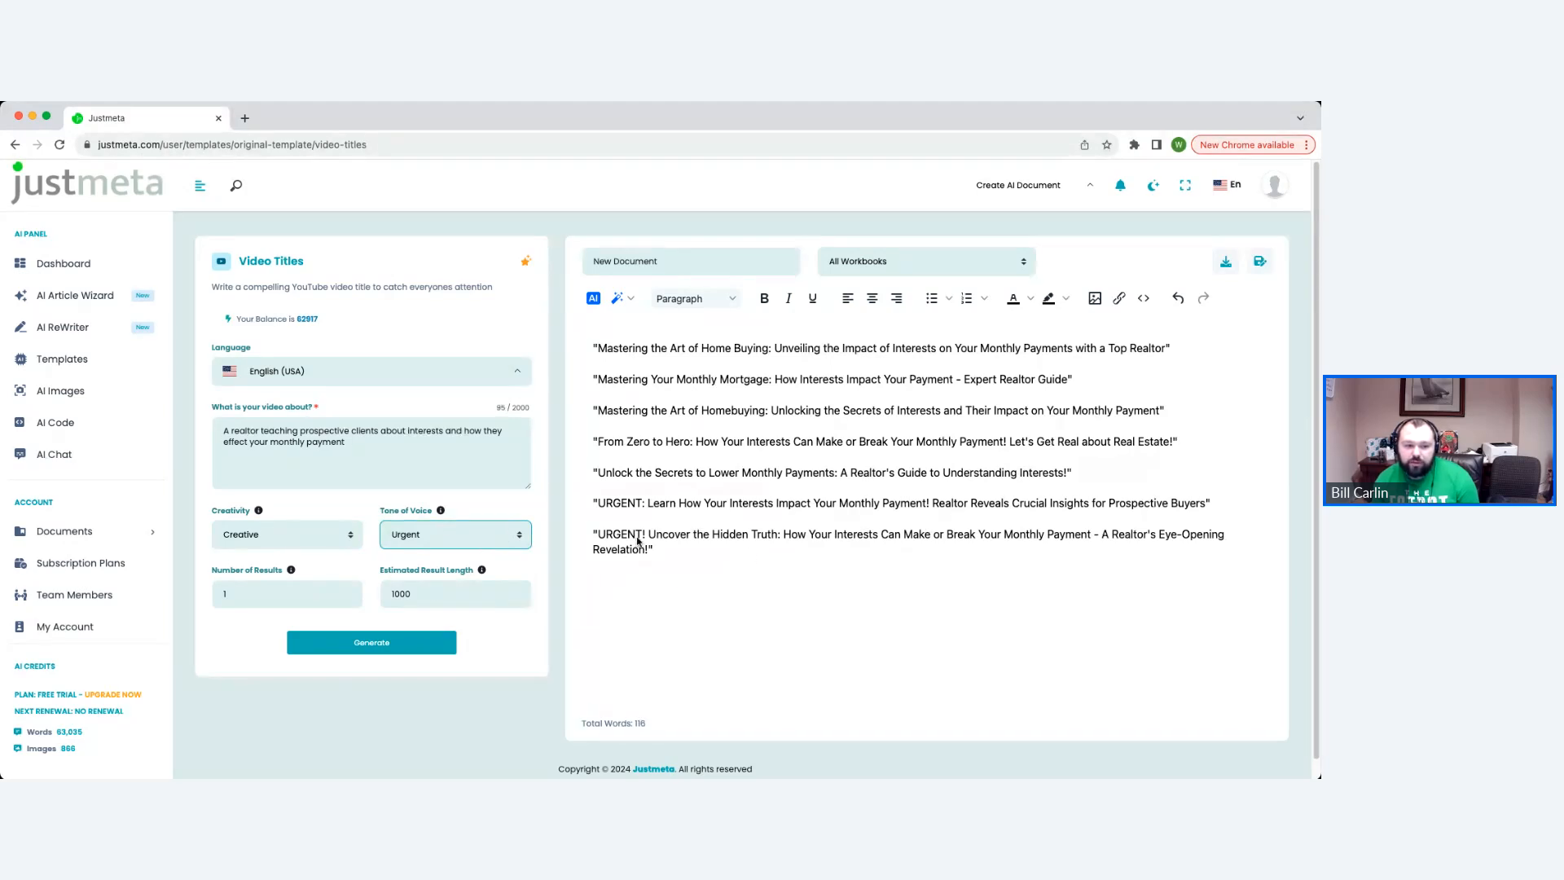
Generate a title in a Funny tone of voice and another in an Empathetic tone
{"action": "left_click", "coordinate": [444, 592]}
{"action": "left_click", "coordinate": [399, 648]}
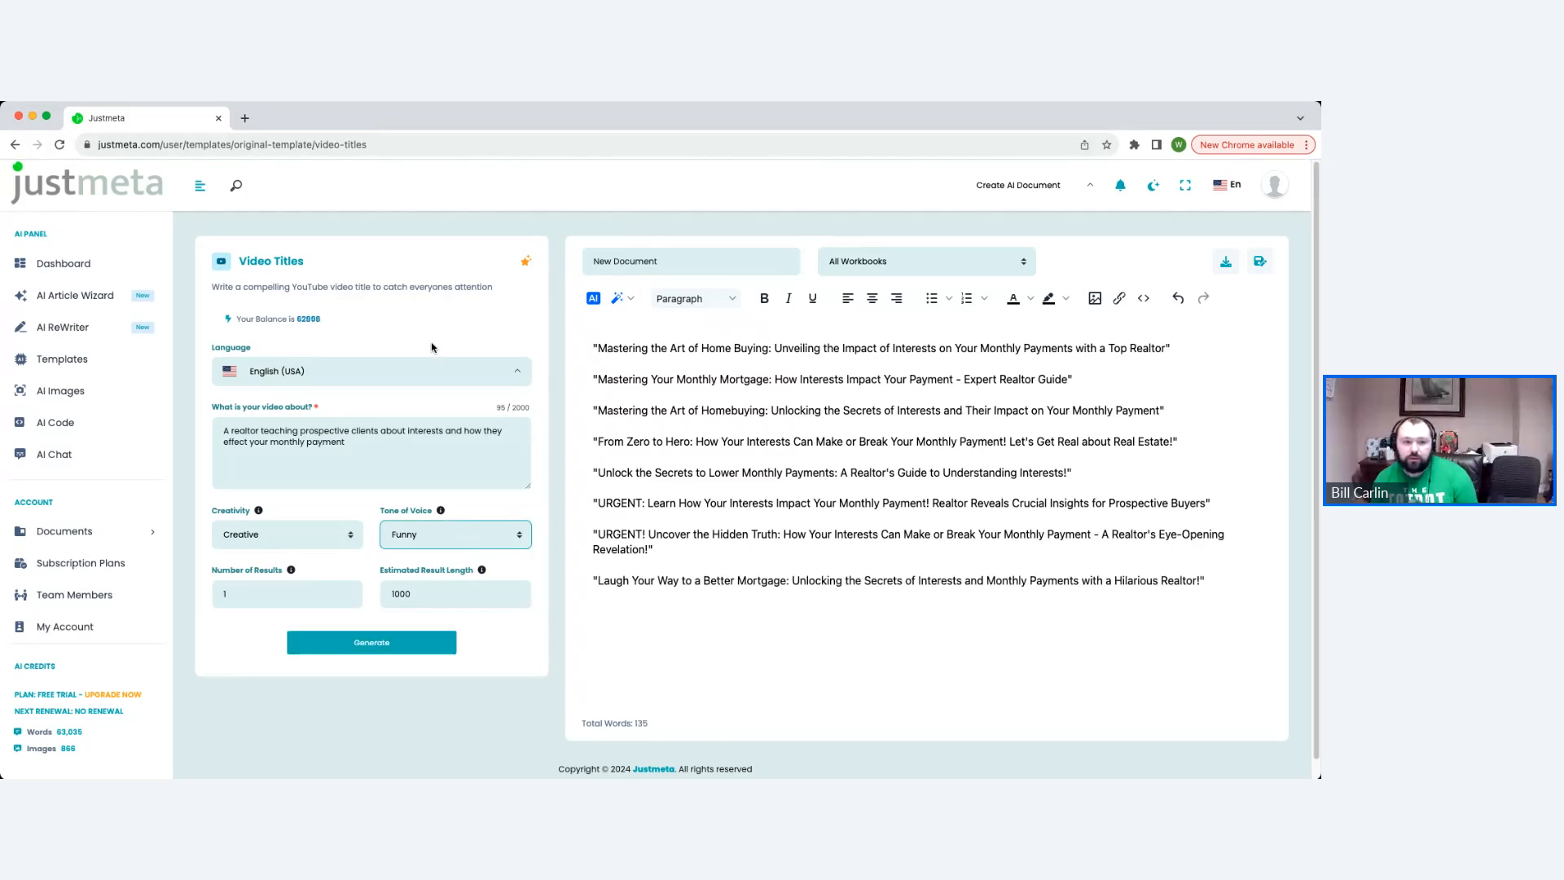
{"action": "left_click", "coordinate": [427, 346]}
{"action": "left_click", "coordinate": [353, 649]}
Generate another video title with the tone of voice set to Inspiring
{"action": "left_click", "coordinate": [508, 534]}
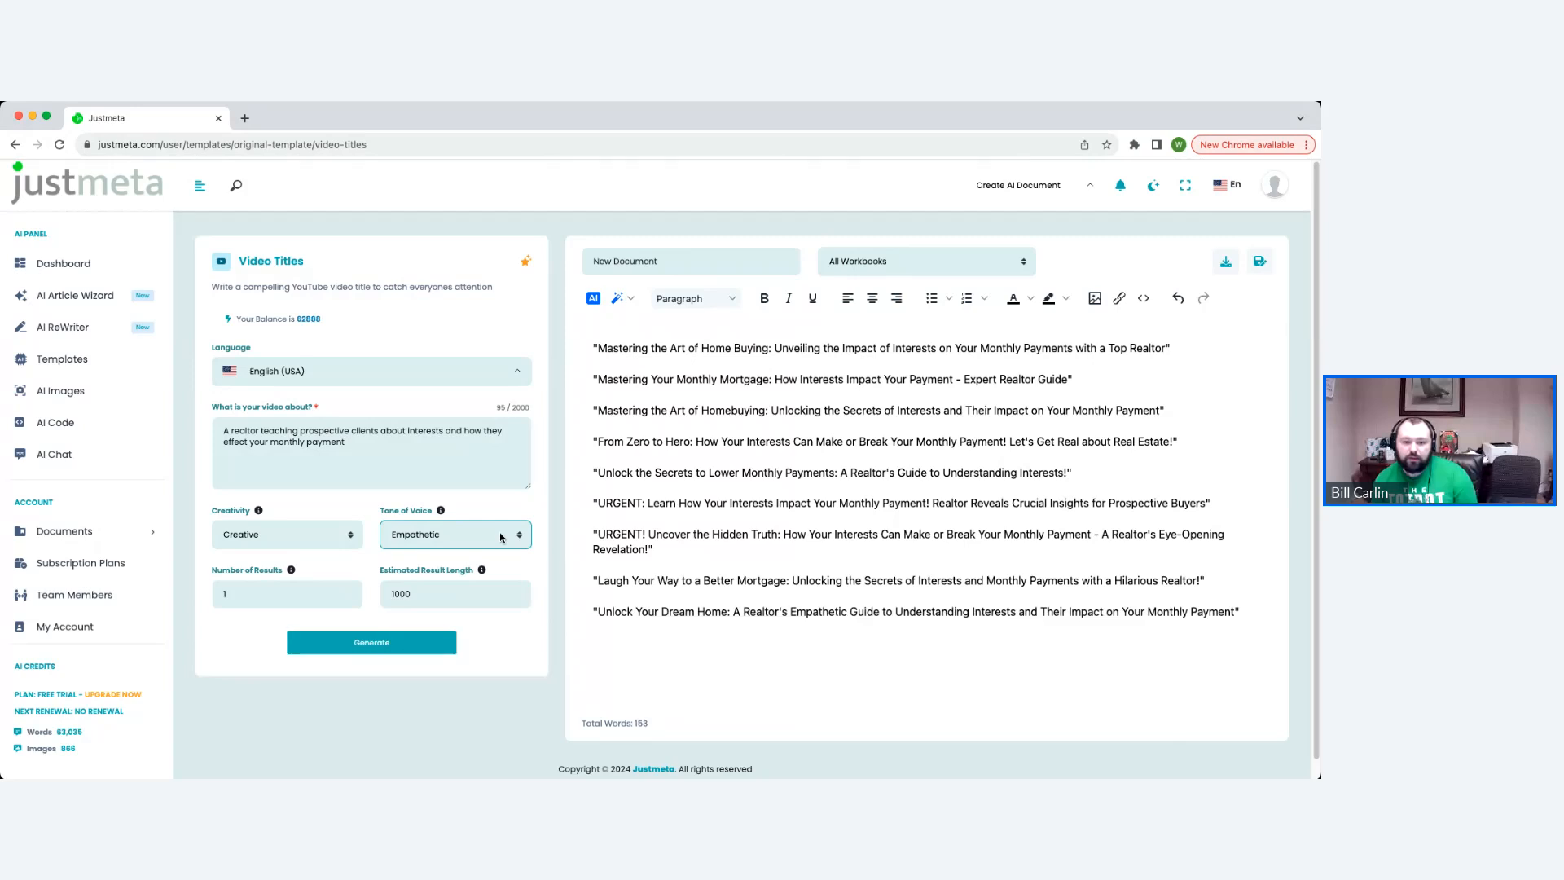
{"action": "left_click", "coordinate": [396, 621]}
{"action": "left_click", "coordinate": [372, 643]}
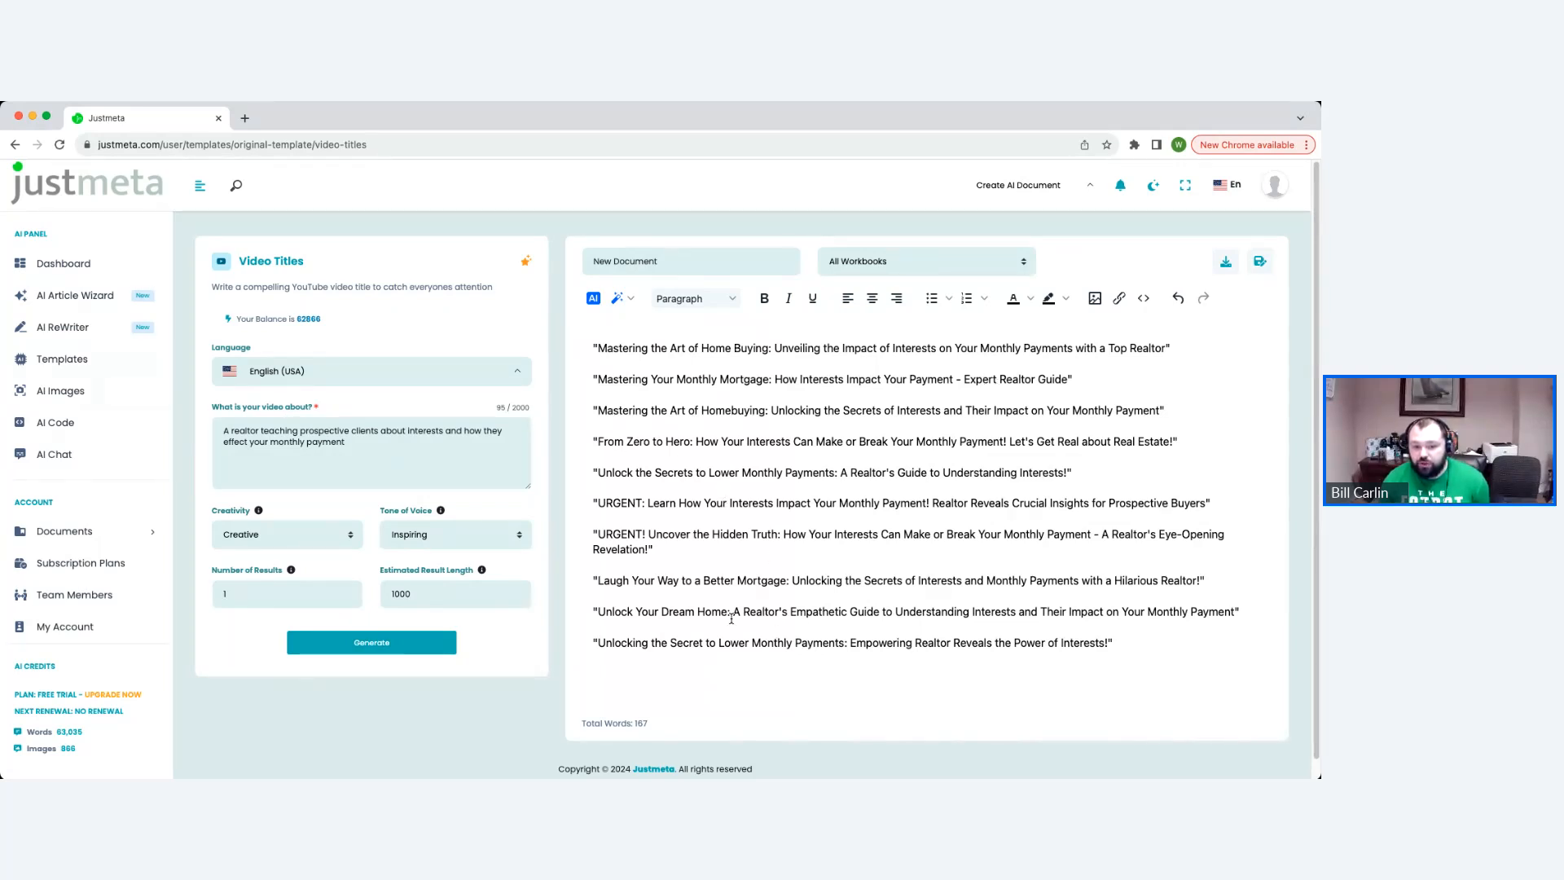
Highlight the "Mastering Your Monthly Mortgage" title and its "Expert Realtor Guide" ending to review the wording
{"action": "left_click_drag", "start_coordinate": [1089, 378], "coordinate": [735, 363]}
{"action": "triple_click", "coordinate": [1019, 380]}
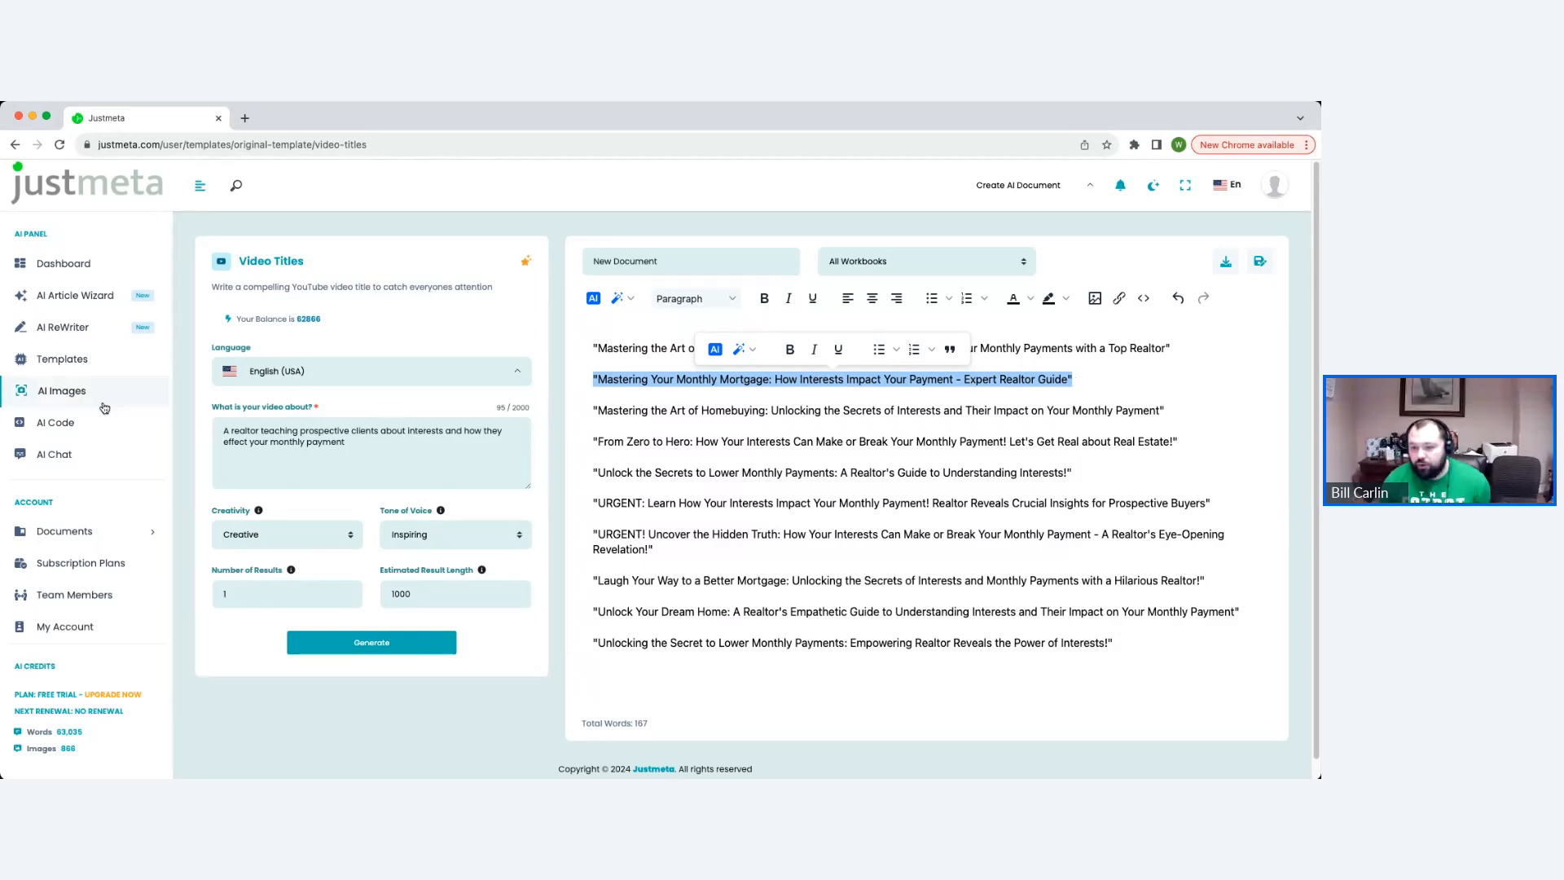
{"action": "left_click_drag", "start_coordinate": [1073, 380], "coordinate": [964, 377]}
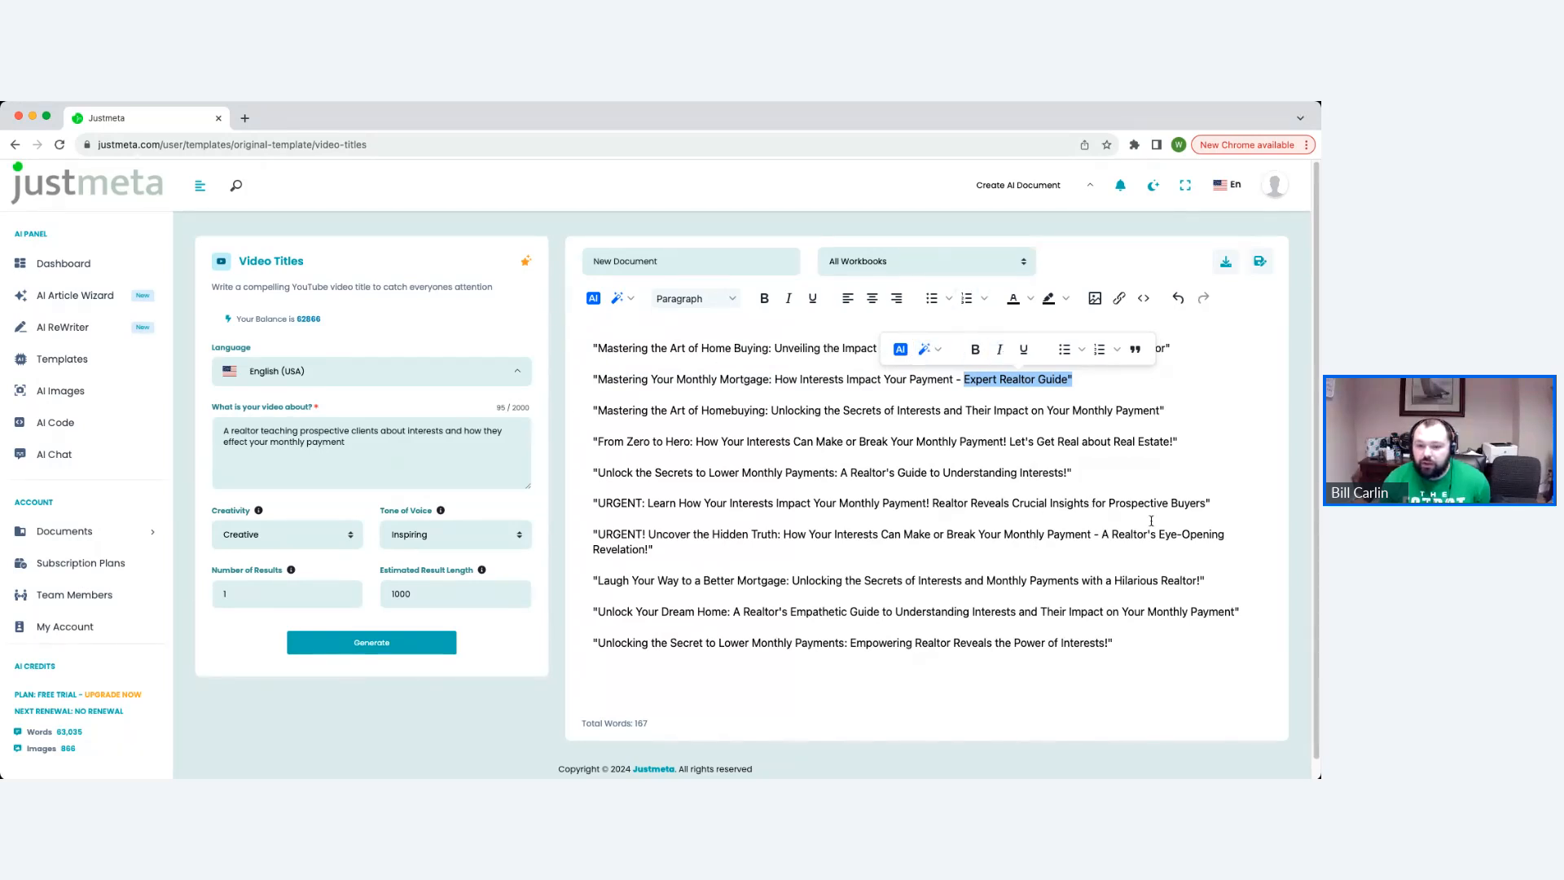
Change the tone of the "URGENT! Uncover the Hidden Truth" title to Trusting with the AI writing tools
{"action": "left_click_drag", "start_coordinate": [695, 554], "coordinate": [586, 543]}
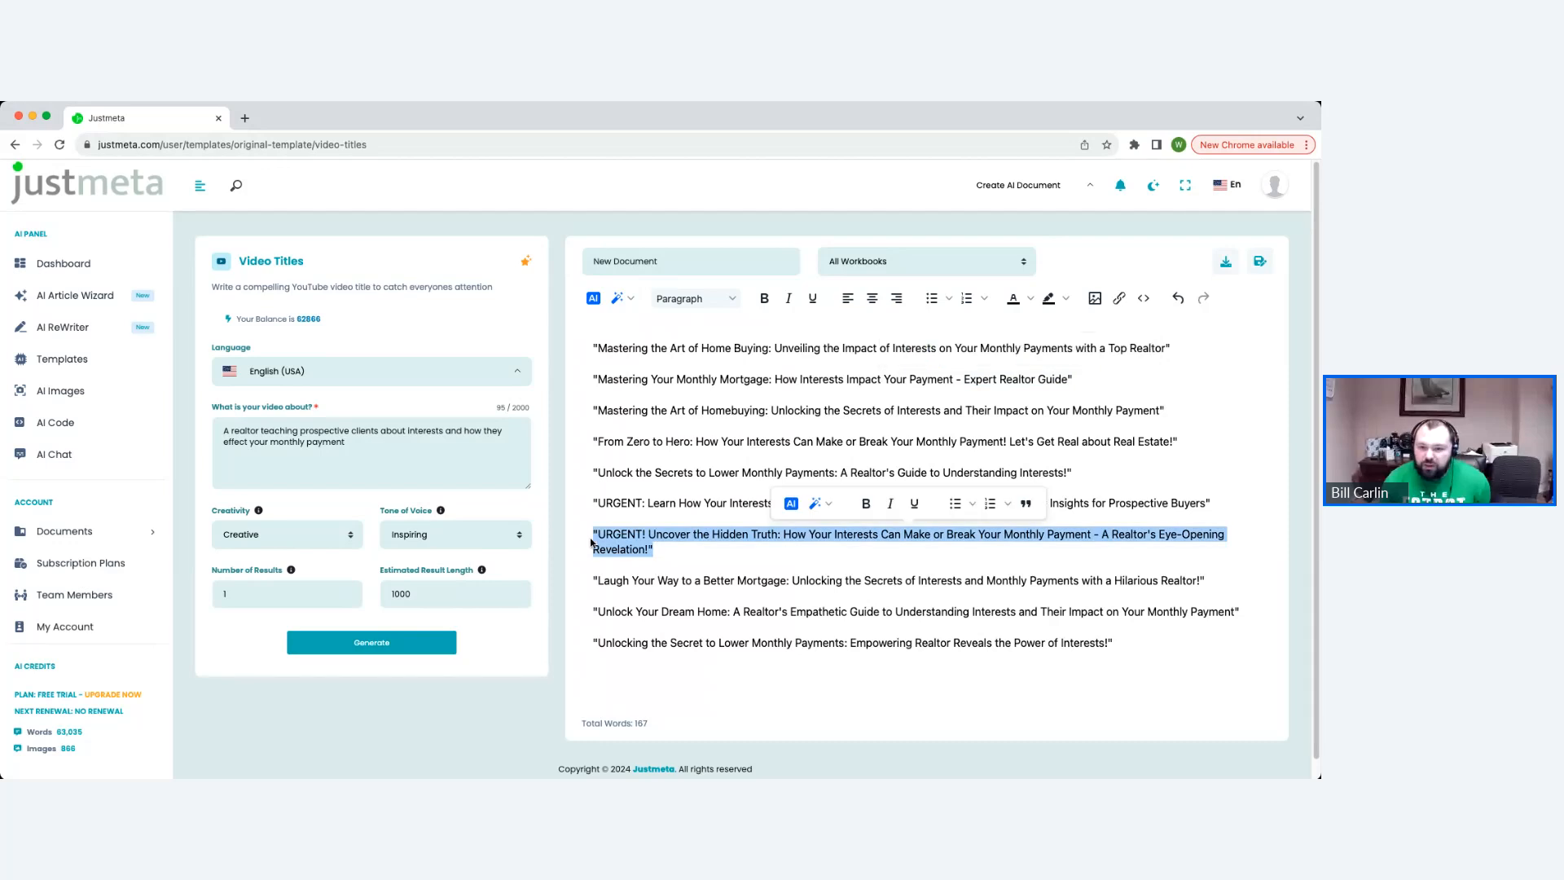
{"action": "left_click", "coordinate": [815, 510]}
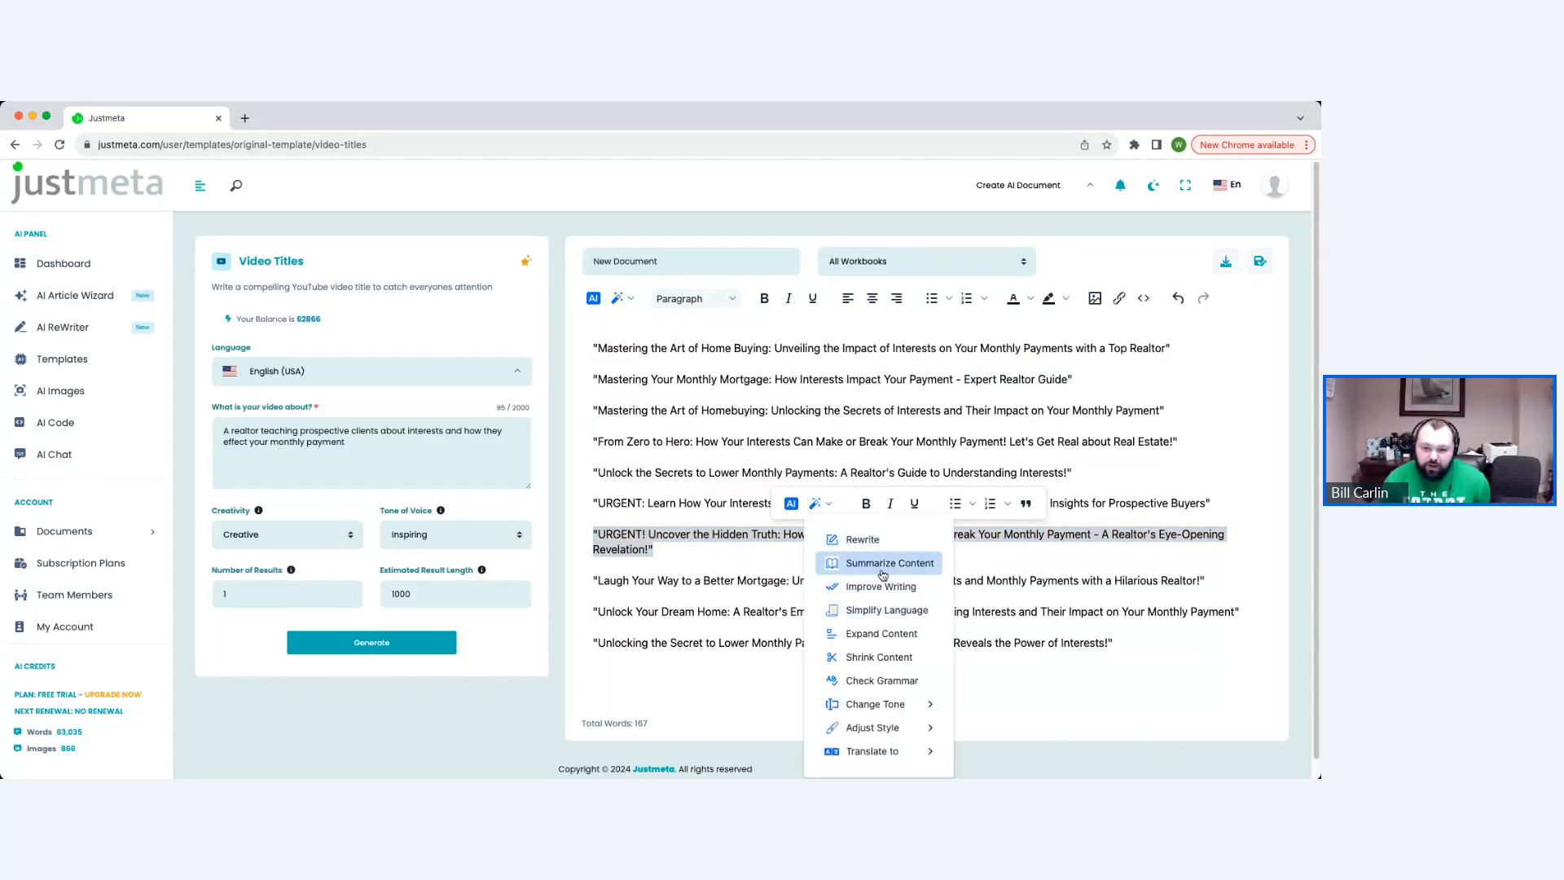
{"action": "mouse_move", "coordinate": [911, 699]}
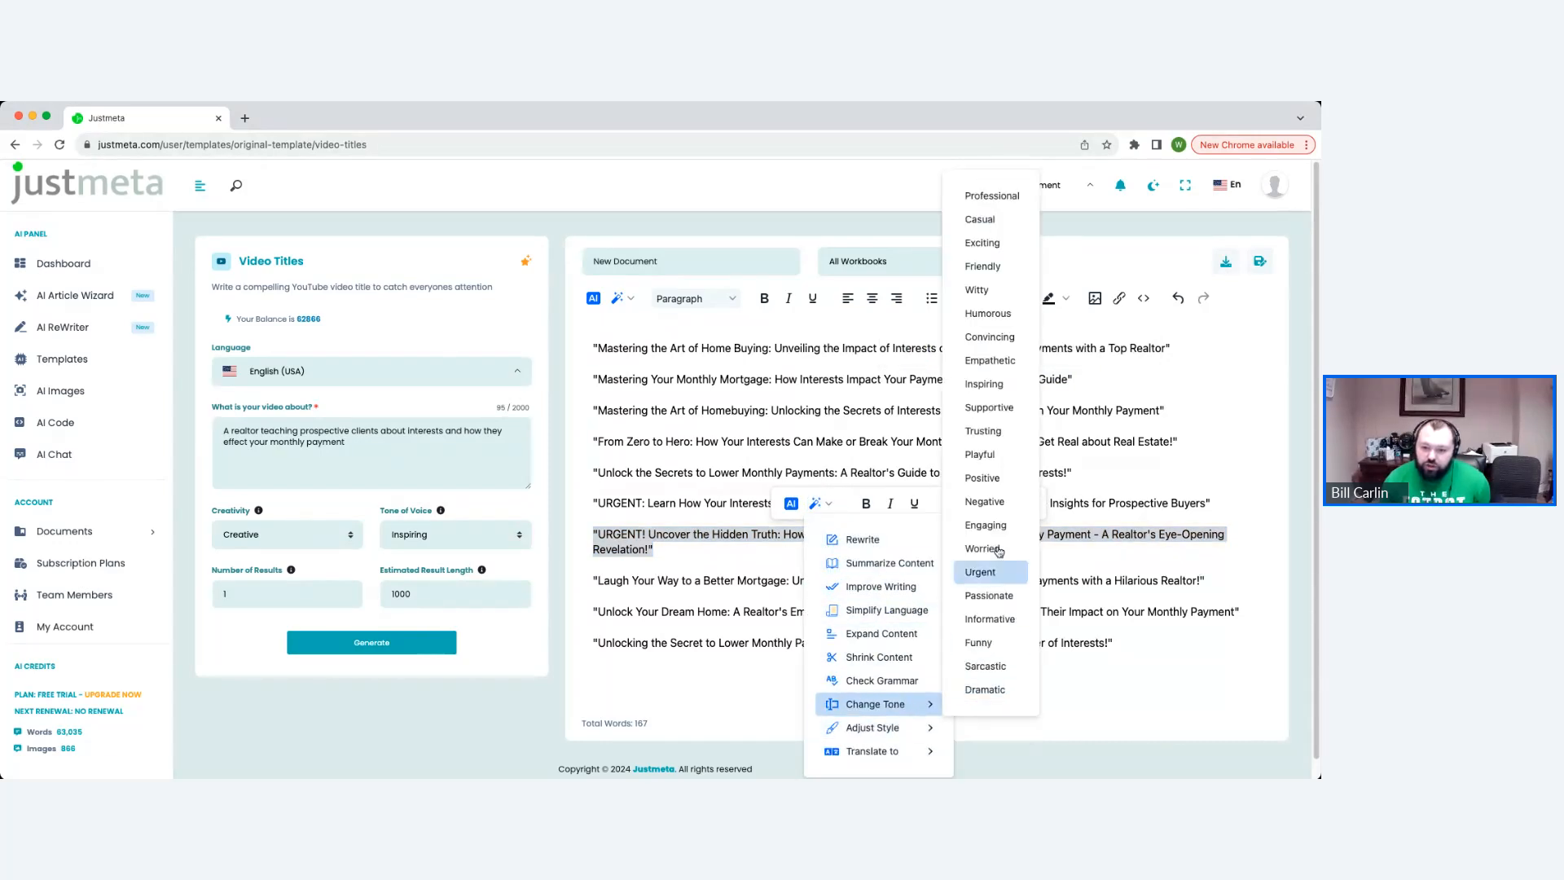
{"action": "left_click", "coordinate": [981, 431]}
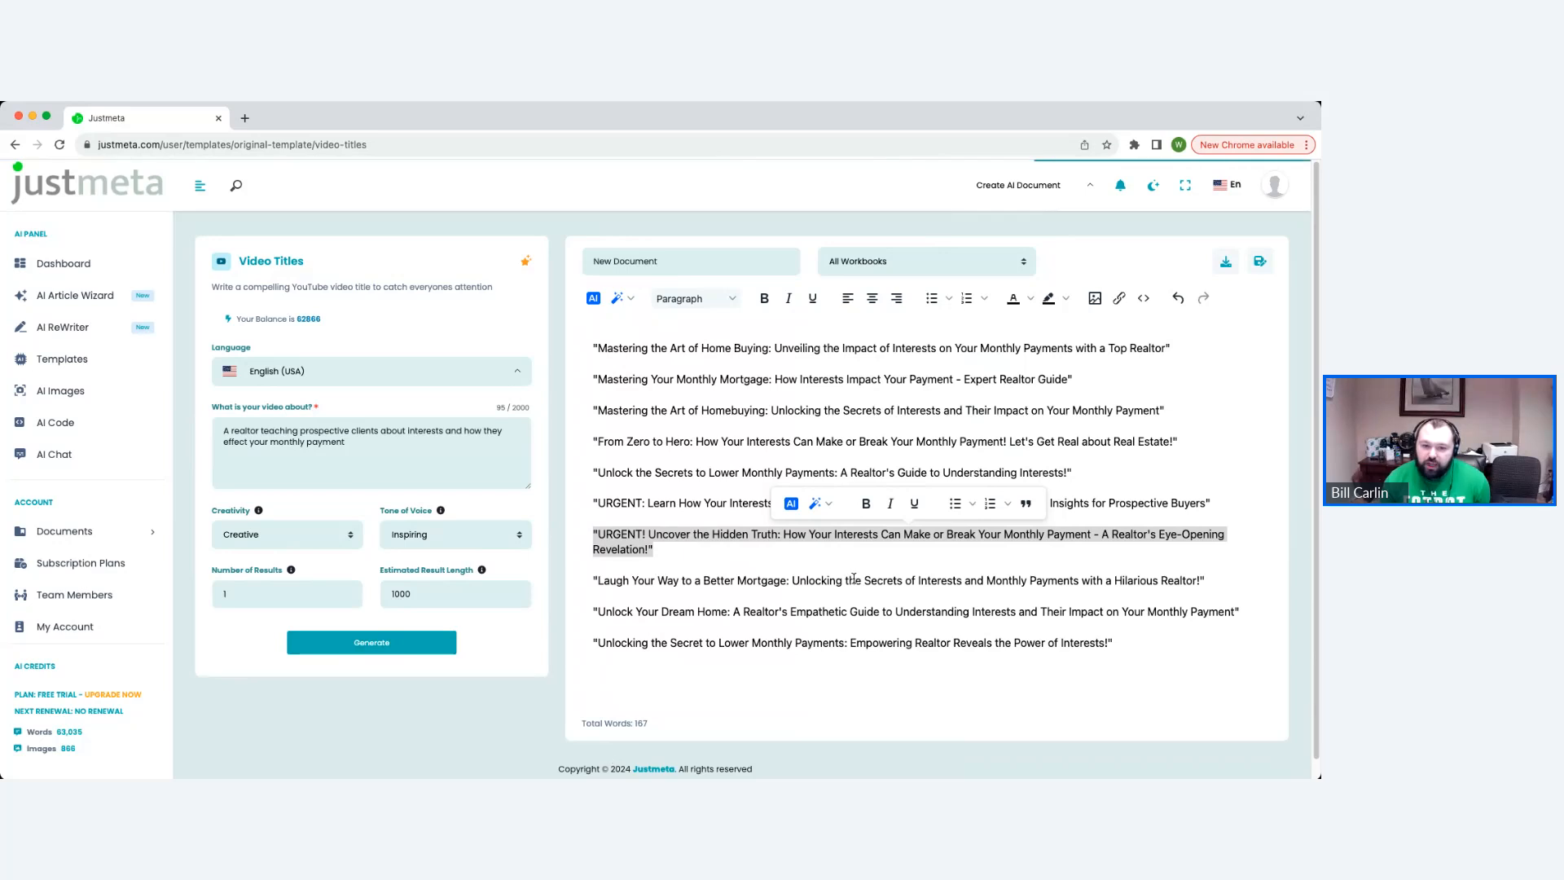
{"action": "left_click", "coordinate": [825, 500]}
{"action": "left_click", "coordinate": [1201, 542]}
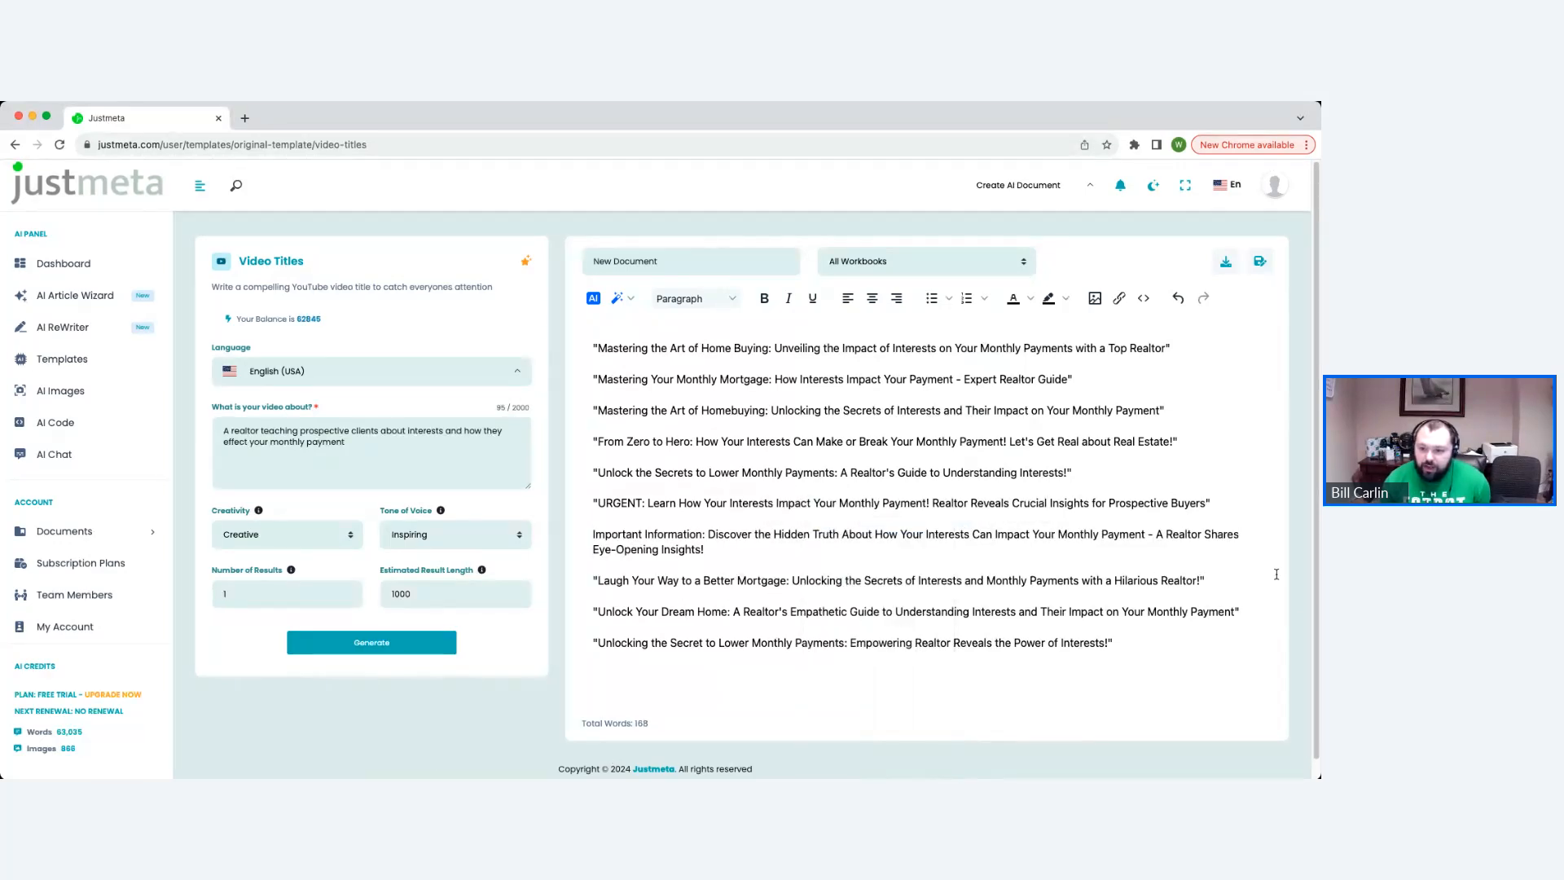
Simplify the language of the "Unlock Your Dream Home" title with the AI writing tools
{"action": "left_click_drag", "start_coordinate": [1252, 611], "coordinate": [565, 605]}
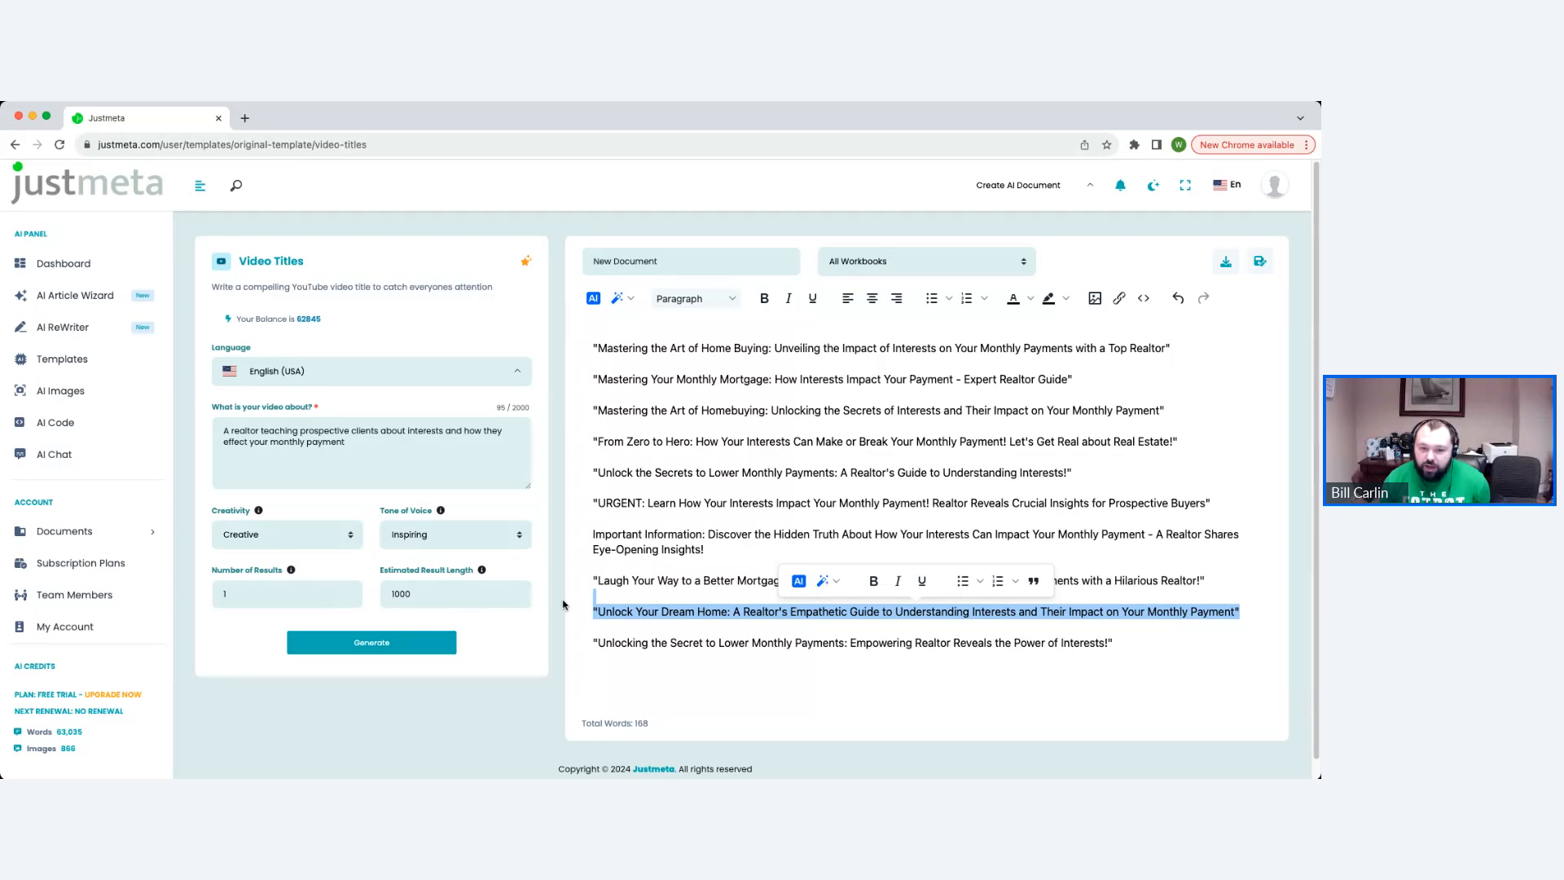
{"action": "left_click", "coordinate": [838, 579]}
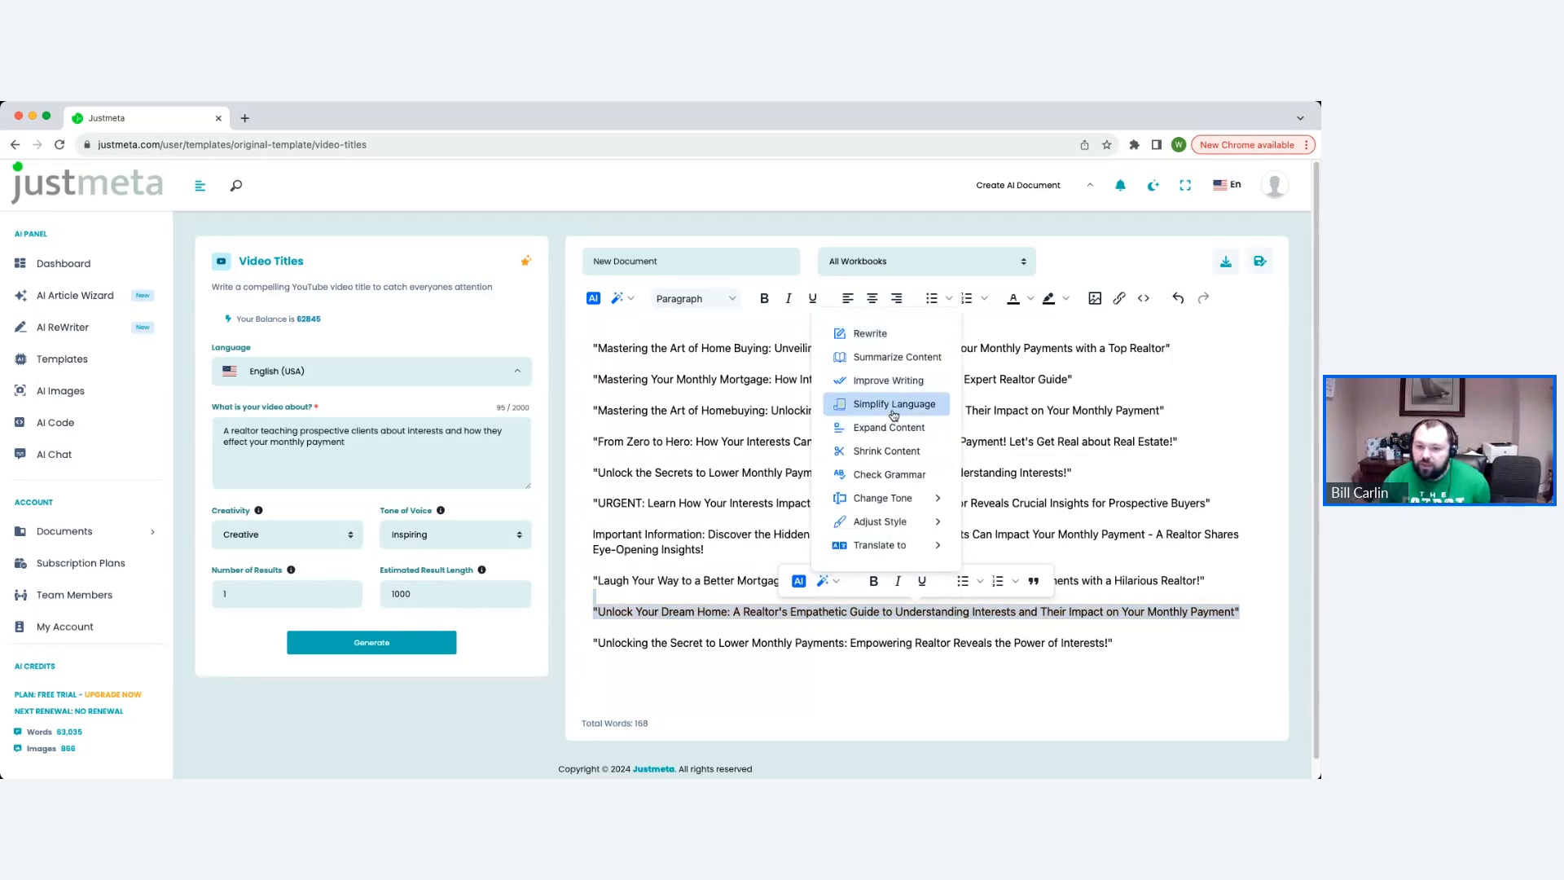
{"action": "left_click", "coordinate": [894, 408]}
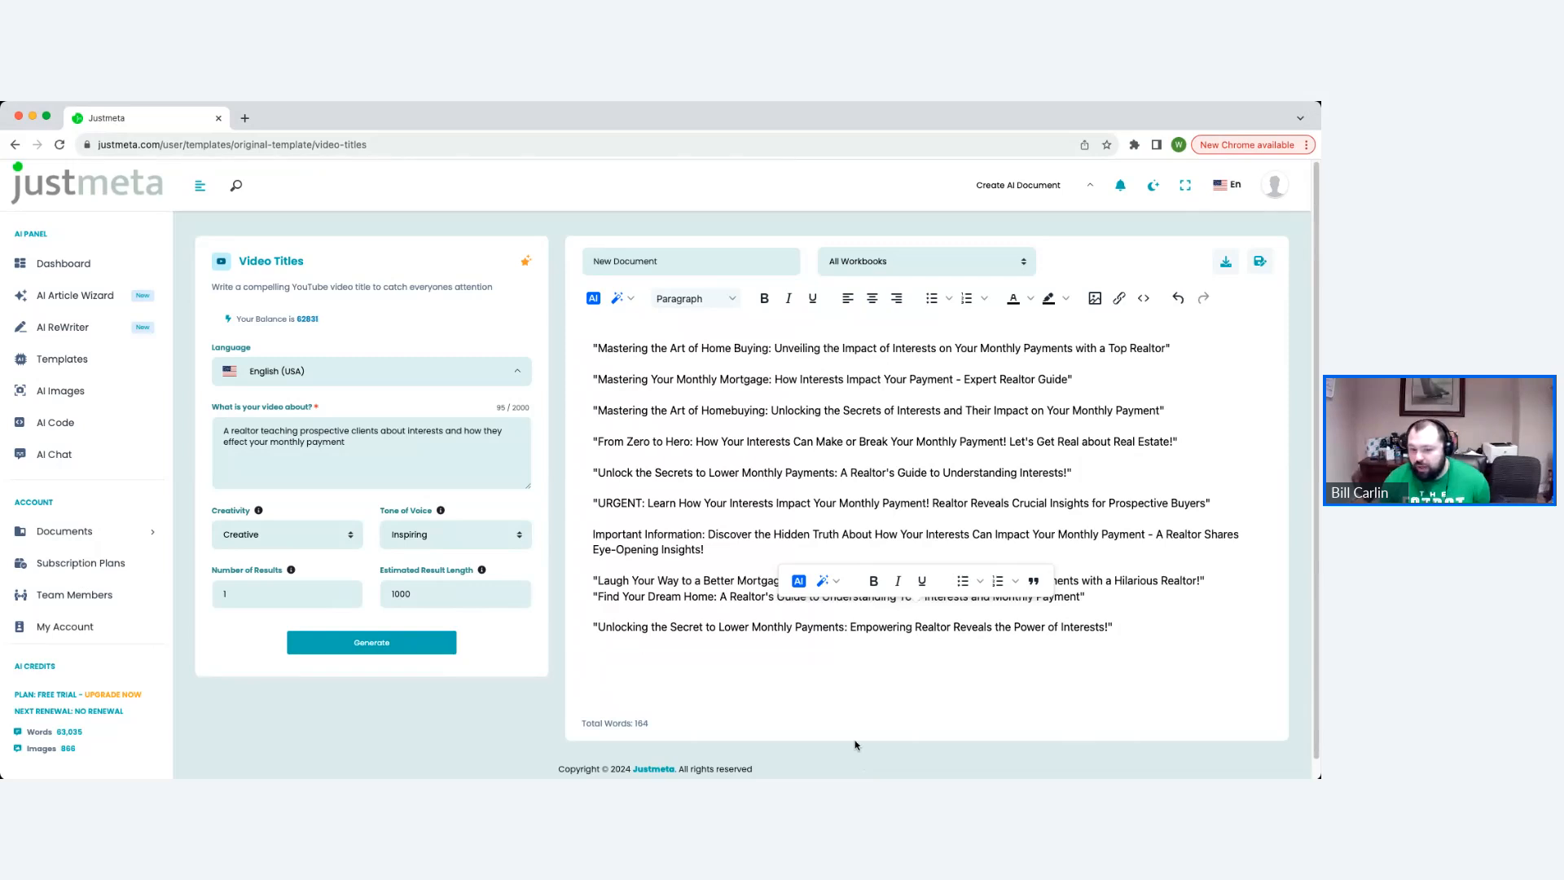
{"action": "left_click", "coordinate": [1019, 530]}
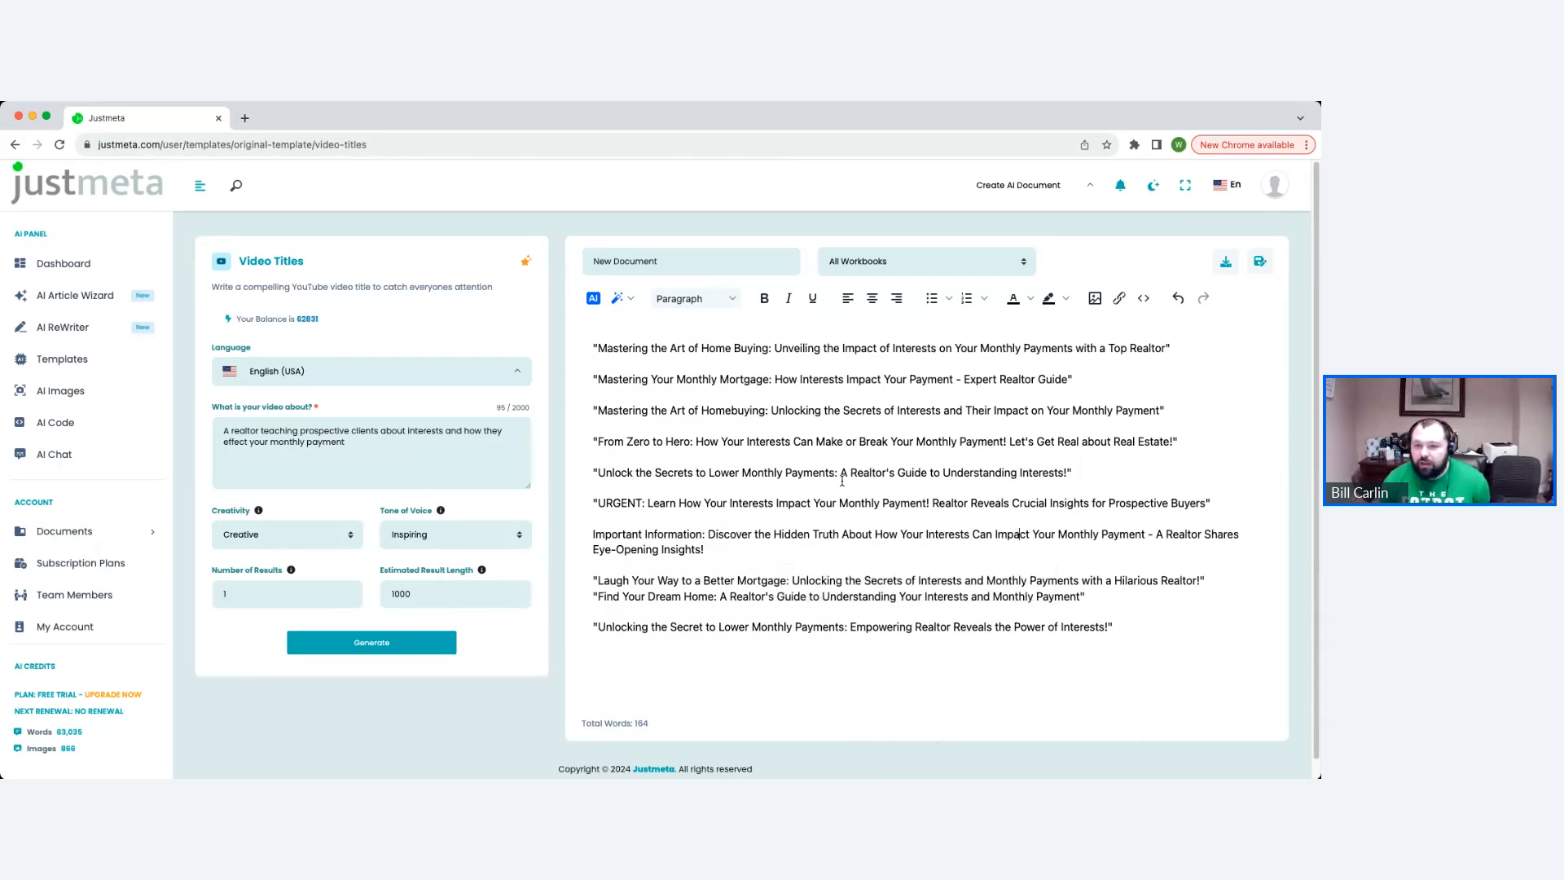